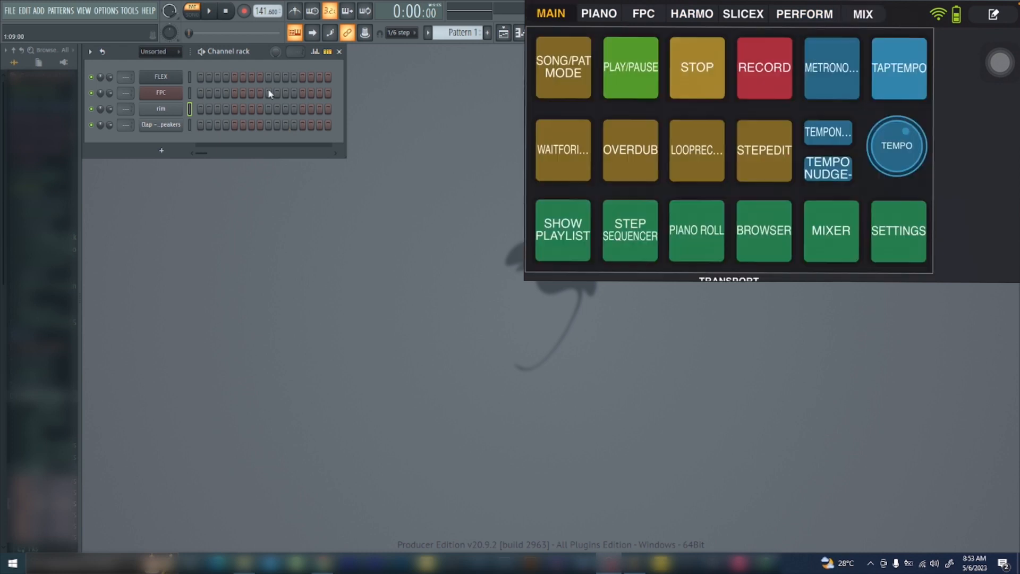
- Switch Image-Line Remote off and back on in the MIDI settings, and close the settings
click(105, 13)
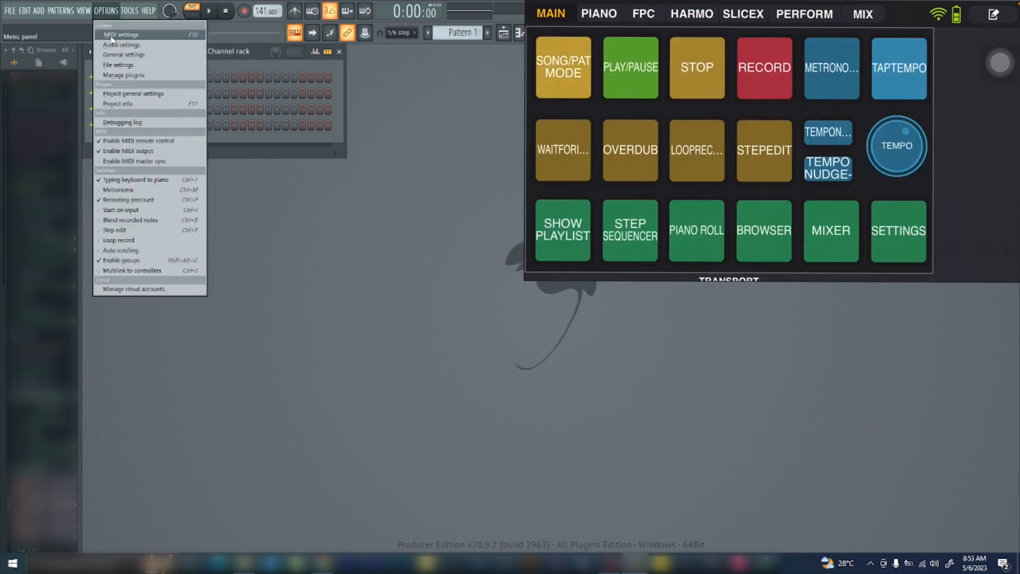
click(113, 35)
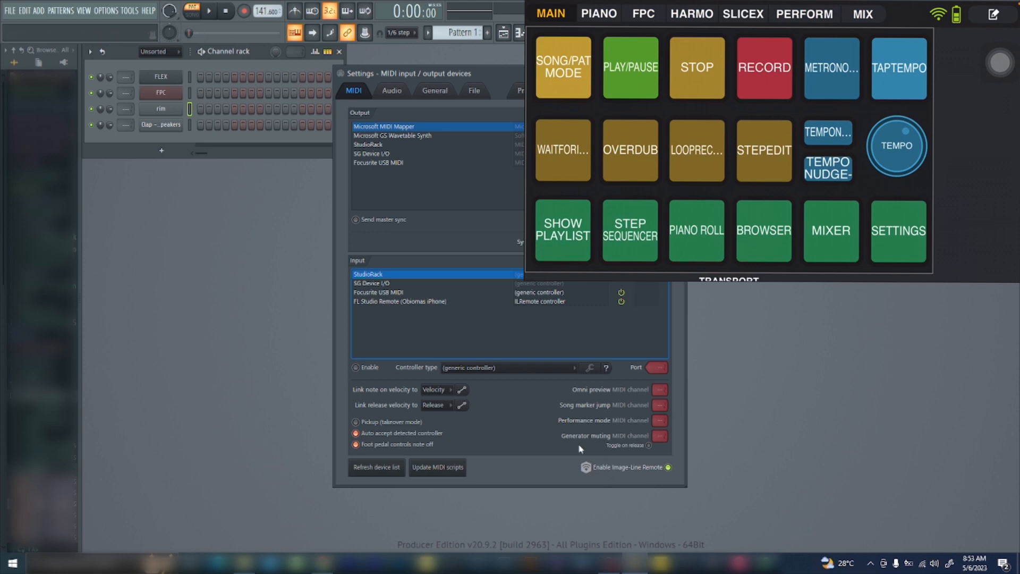
click(668, 468)
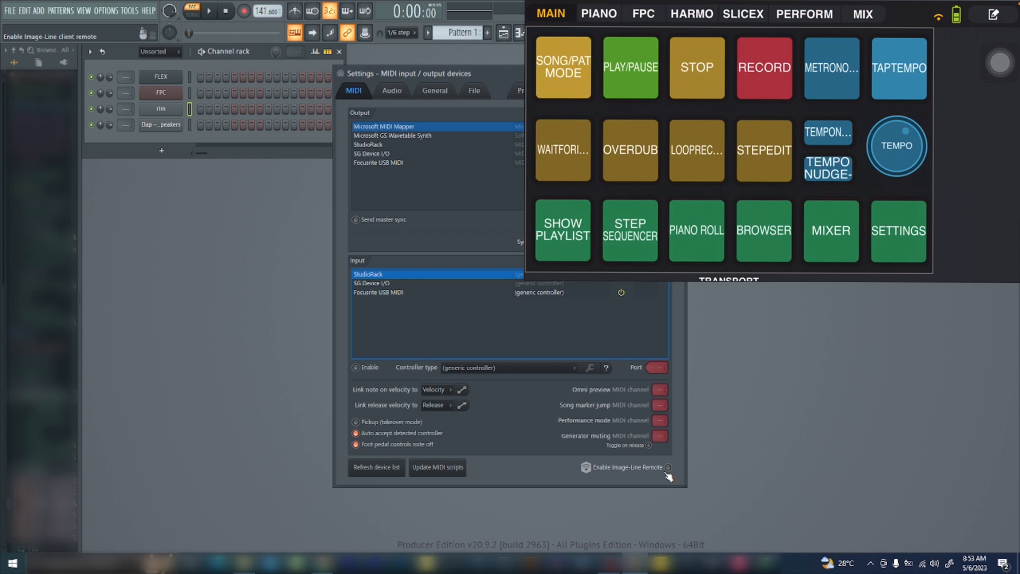
click(668, 467)
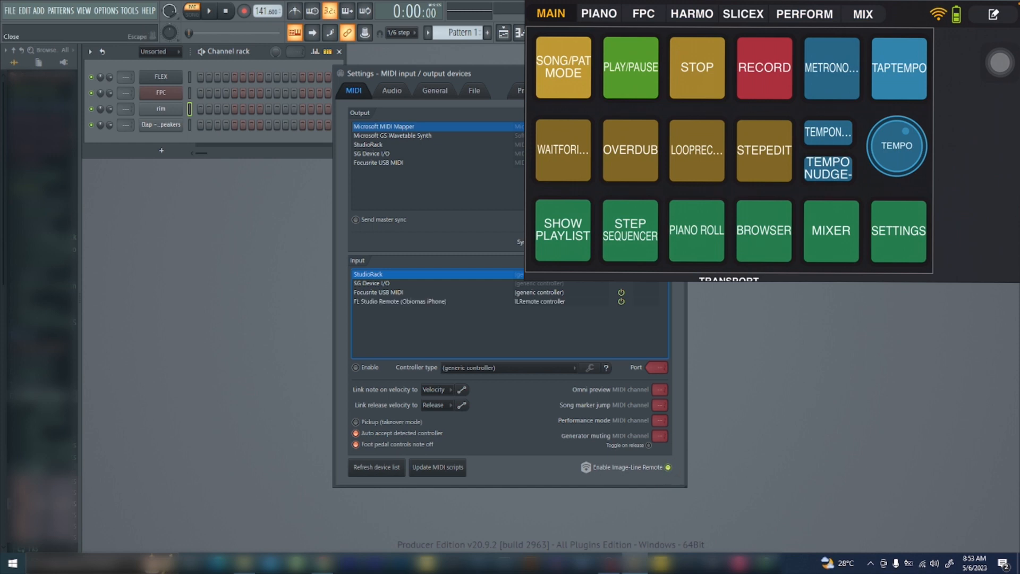
click(679, 73)
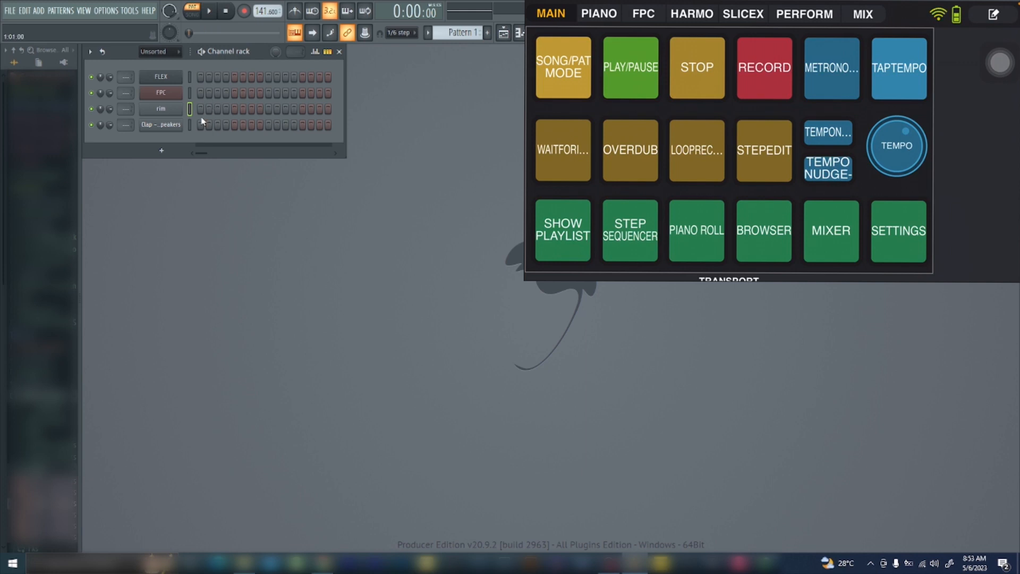
- Test the transport by starting and pausing playback and toggling recording and the metronome on and off
key(space)
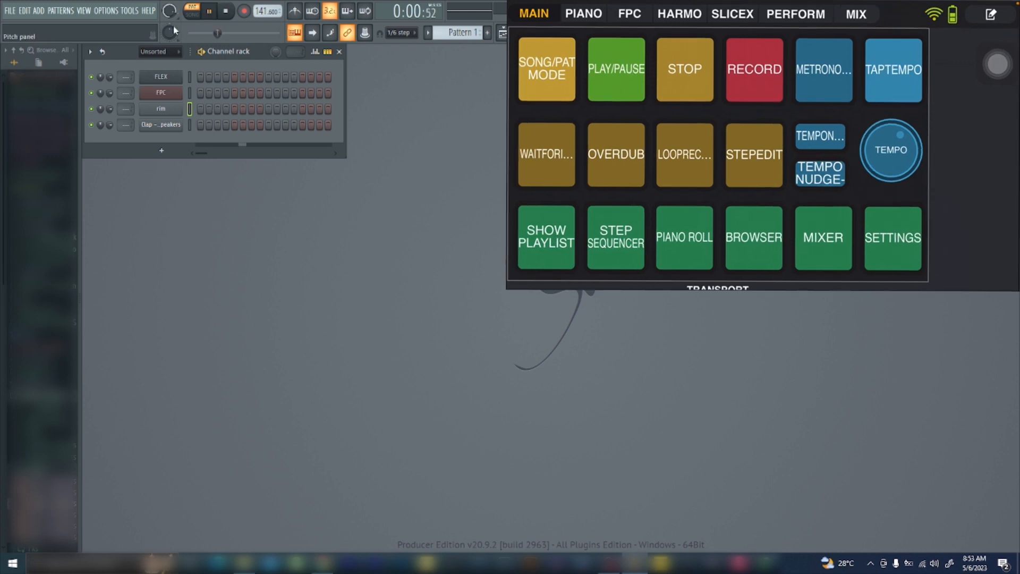
key(space)
key(r)
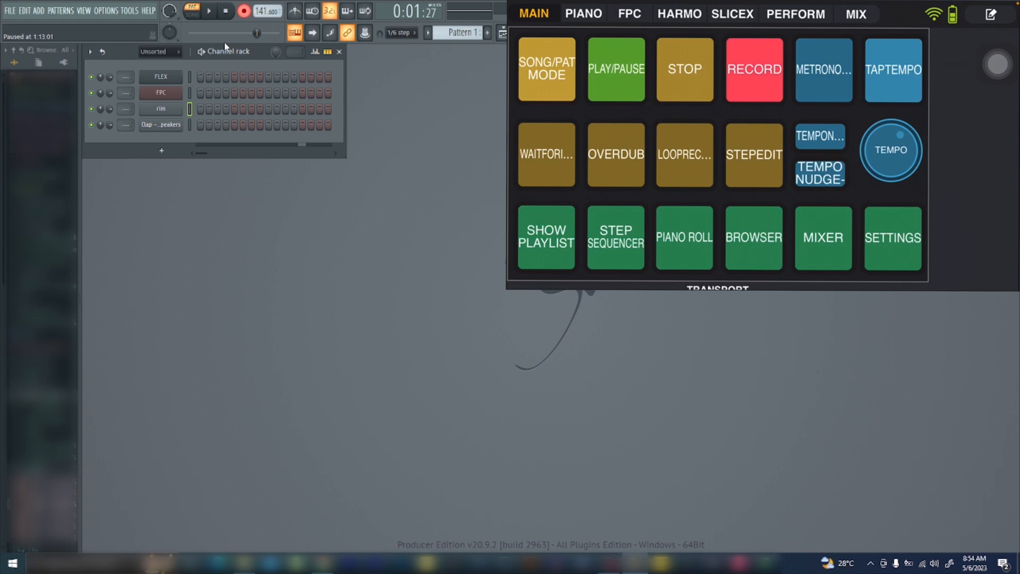
key(r)
key(ctrl+m)
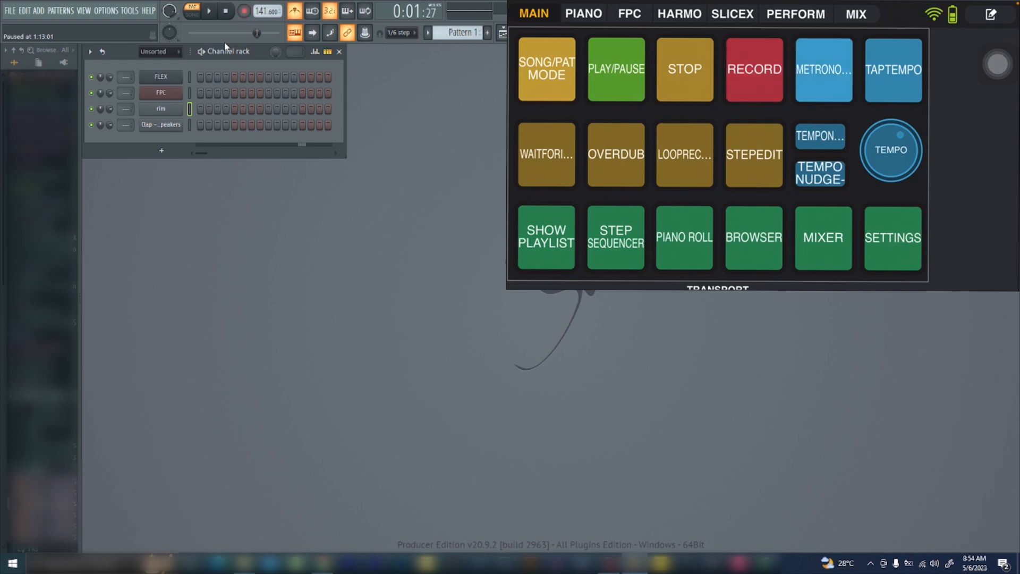
key(ctrl+m)
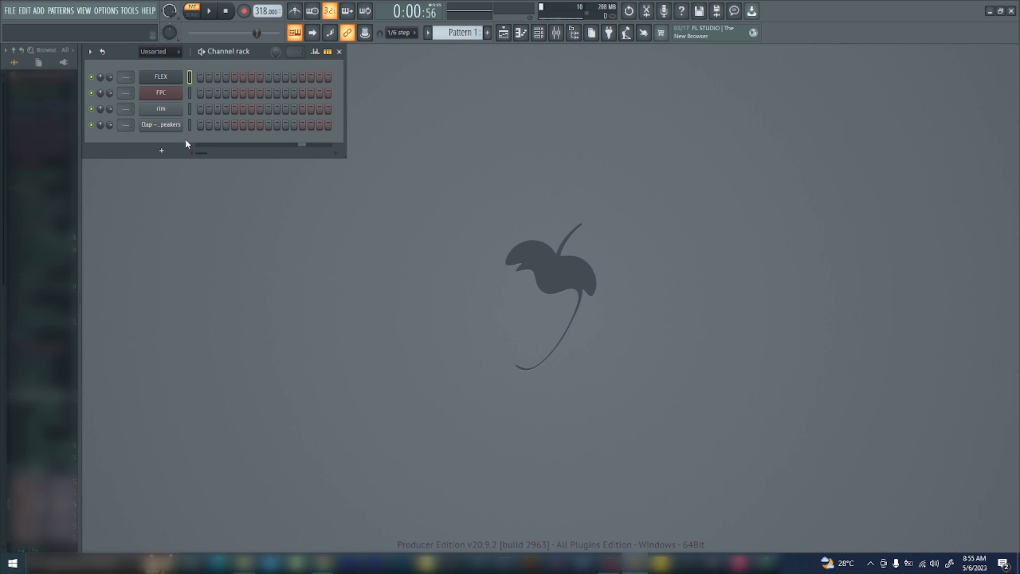
- Open the sampler settings of the rim channel and of the clap channel, placing both windows clear of the channel rack
click(162, 110)
drag(203, 95, 530, 78)
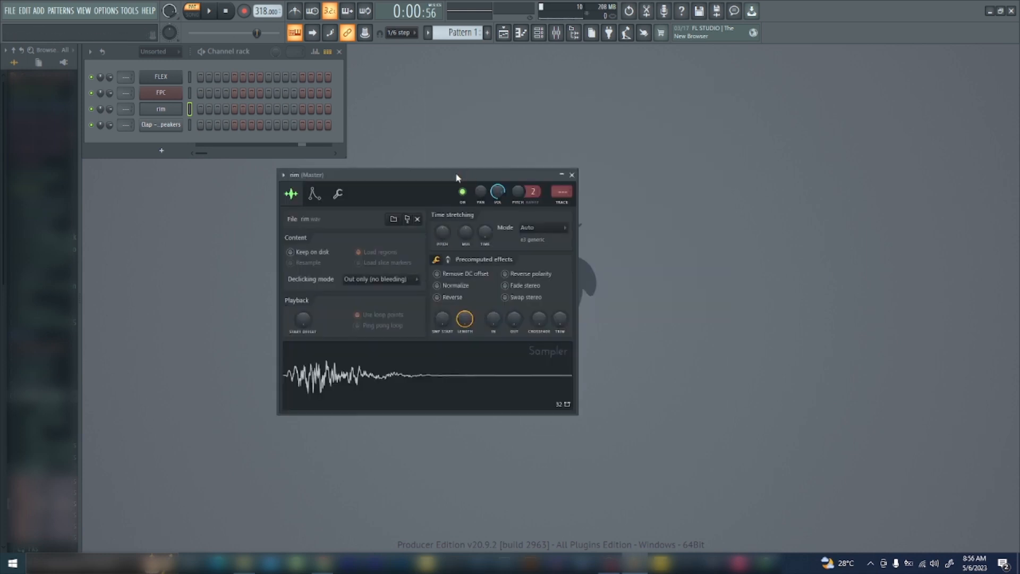
drag(456, 178, 567, 168)
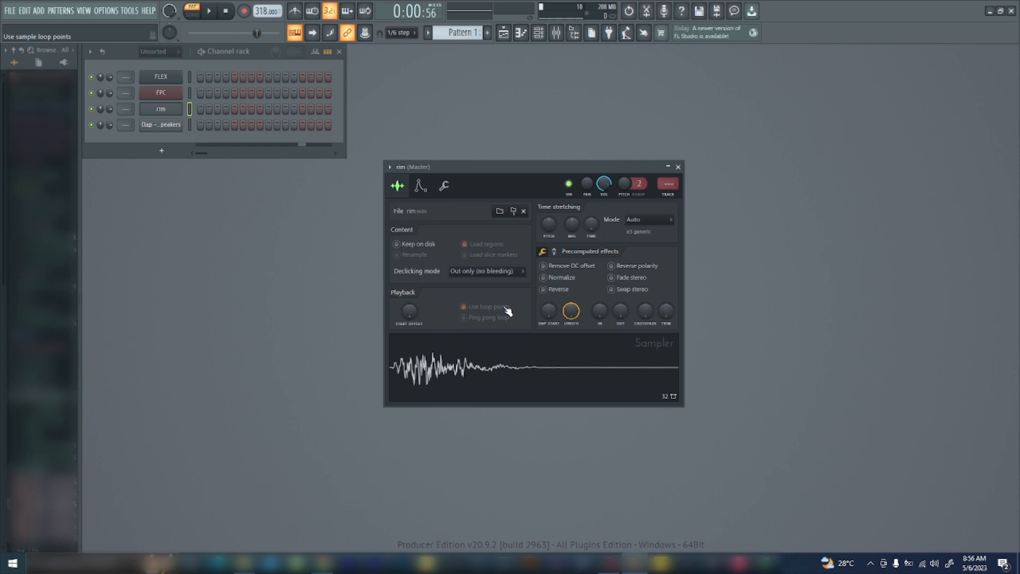
mouse_move(533, 167)
mouse_down()
mouse_move(403, 187)
mouse_move(547, 180)
mouse_move(538, 186)
mouse_up()
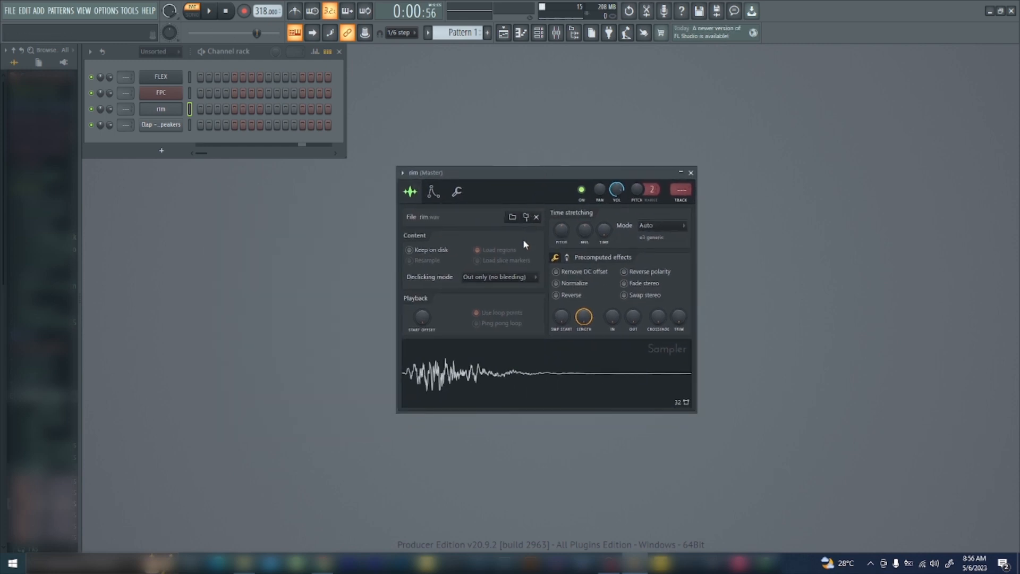
click(167, 129)
drag(477, 146, 637, 140)
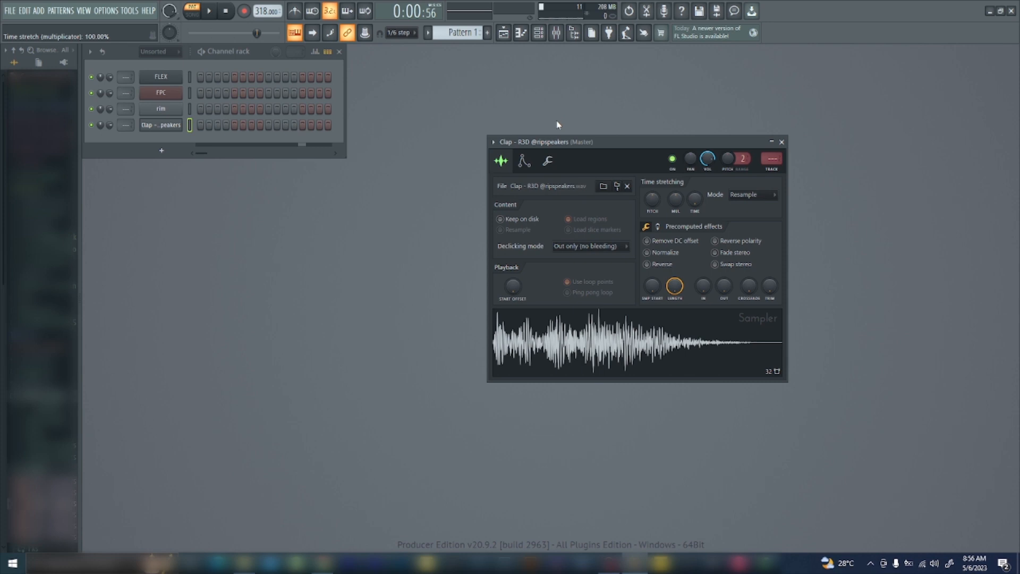
- Try a different time-stretching pitch on the clap sample, audition it and reset the pitch
mouse_move(651, 208)
mouse_down()
mouse_move(652, 197)
mouse_move(651, 212)
mouse_up()
click(627, 342)
click(601, 350)
right_click(652, 199)
click(661, 213)
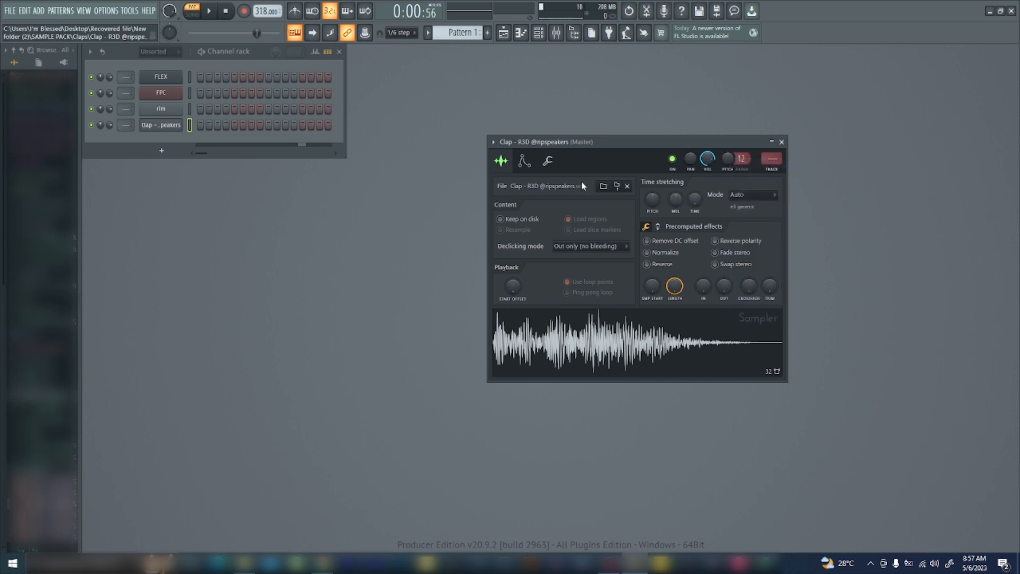
- Shape the clap's pitch envelope with maximum amount, zero attack and a short decay
click(525, 162)
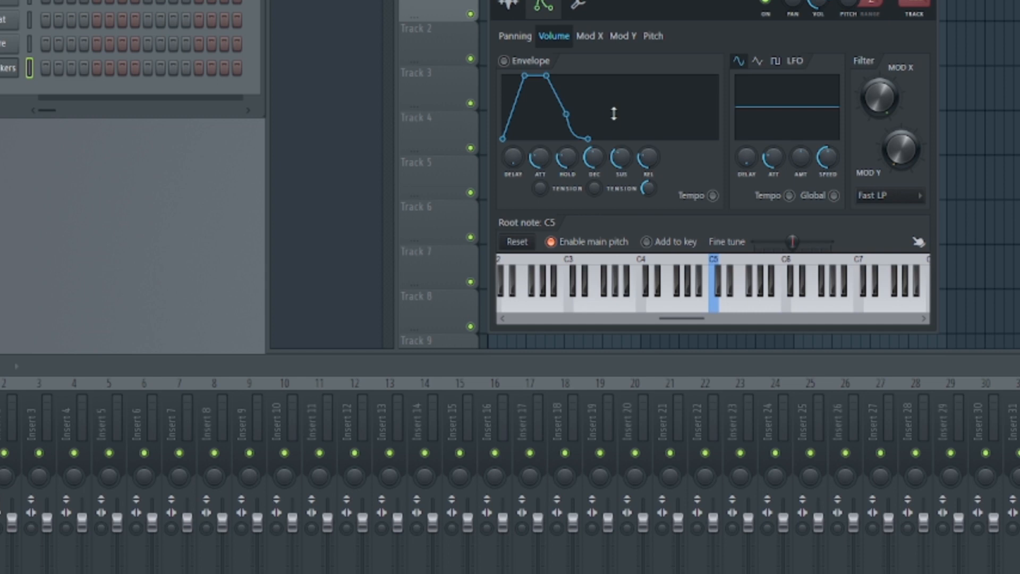
click(653, 38)
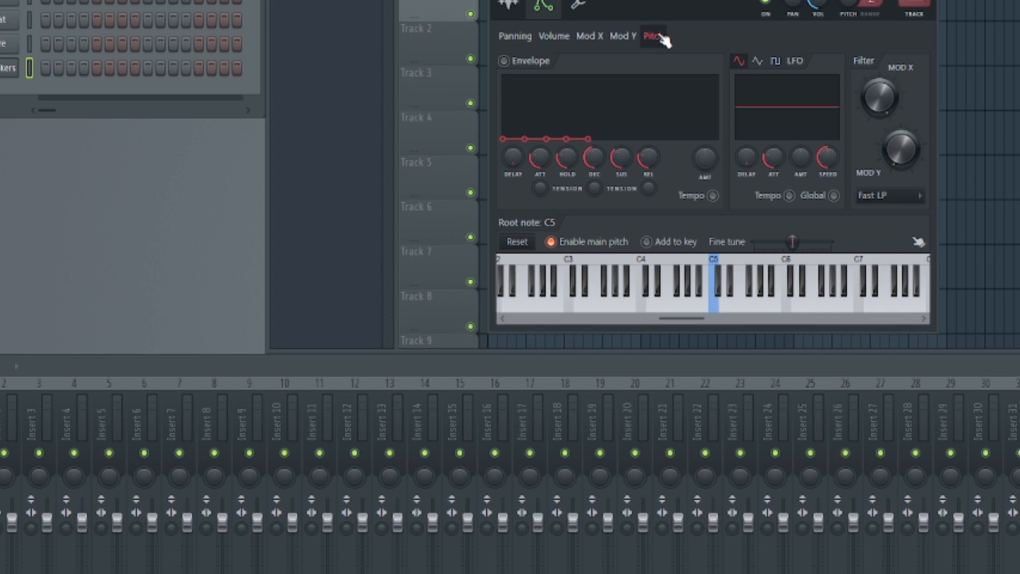
mouse_move(704, 157)
mouse_down()
mouse_move(704, 139)
mouse_move(706, 159)
mouse_up()
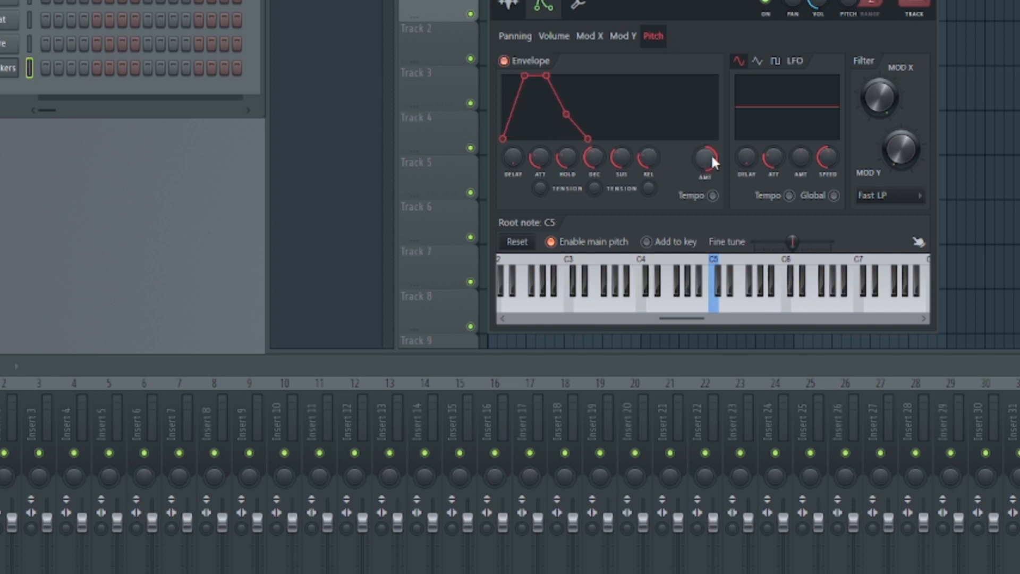
drag(540, 157, 539, 191)
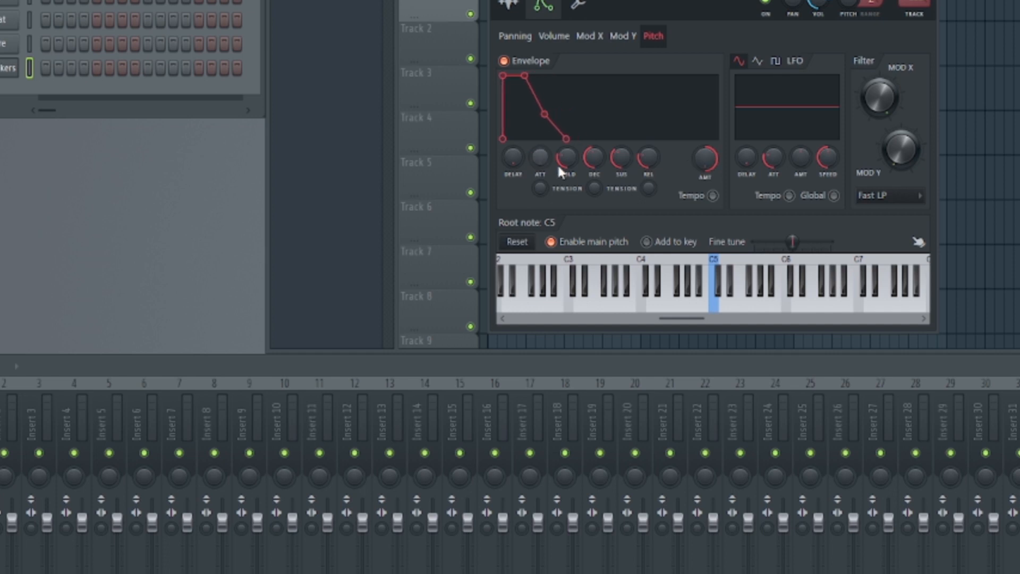
drag(593, 157, 594, 180)
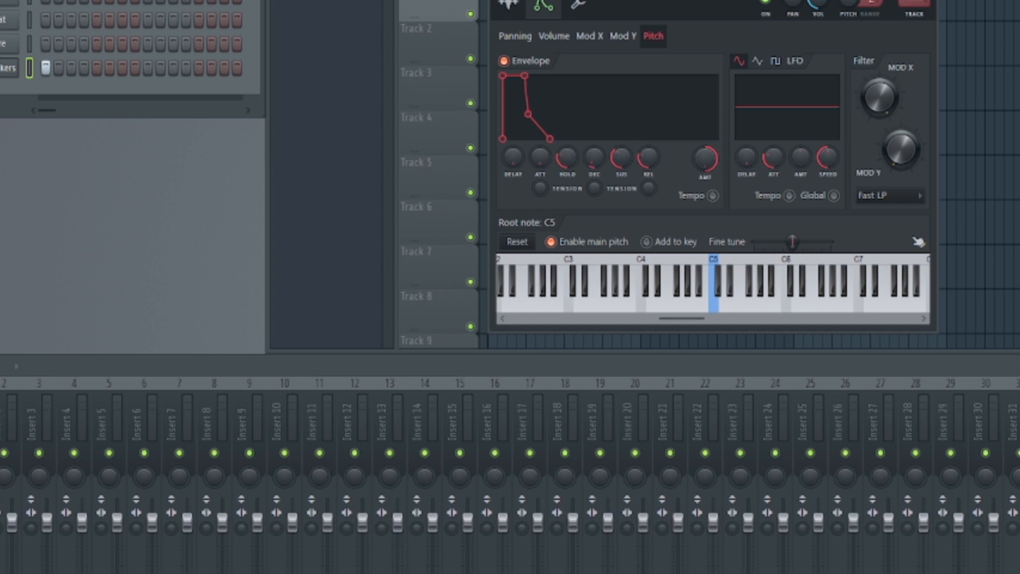
- Add a clap hit on the ninth step and reduce the pitch envelope's amount, giving it a short attack
click(149, 69)
drag(704, 159, 704, 194)
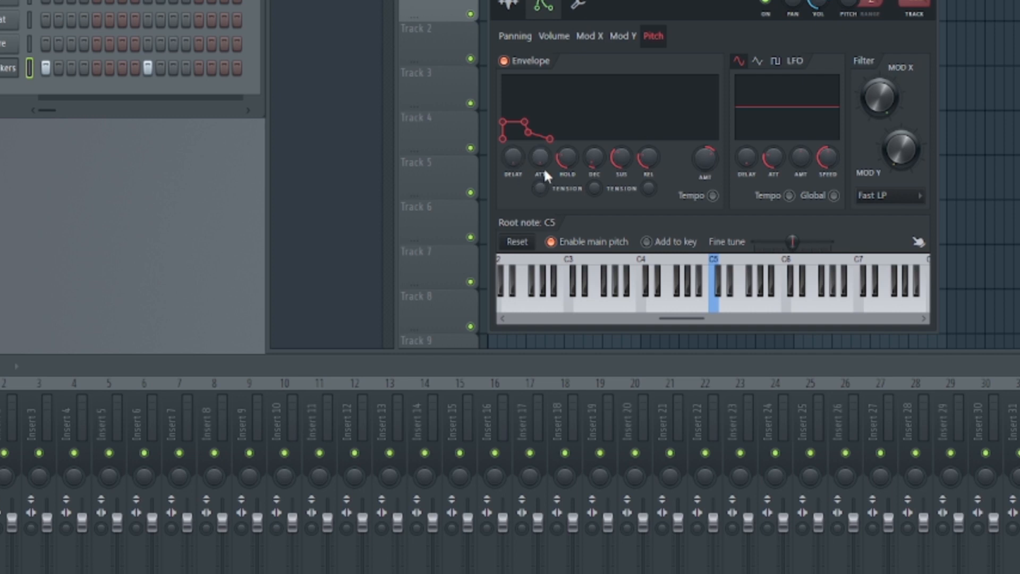
drag(543, 162, 543, 148)
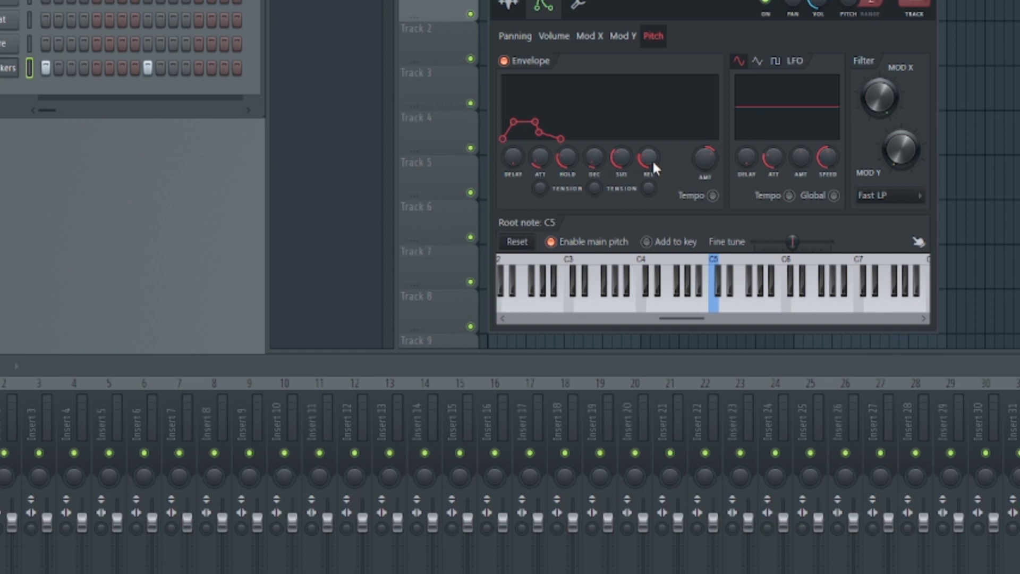
drag(701, 160, 701, 161)
drag(705, 159, 705, 145)
- Compare zero and long attack times in the clap's pitch envelope and settle on a fairly short attack
drag(538, 155, 540, 176)
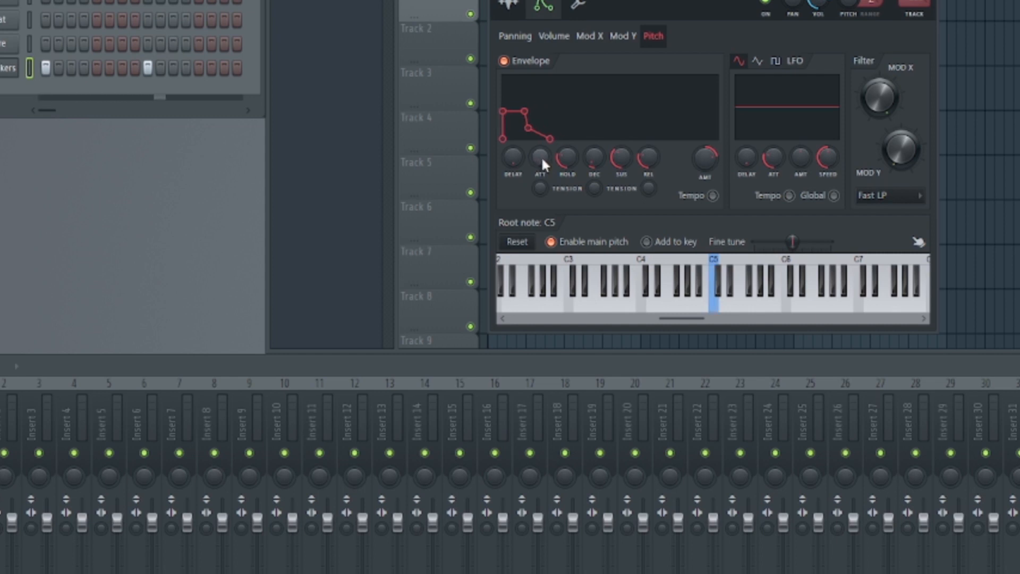
drag(542, 160, 542, 138)
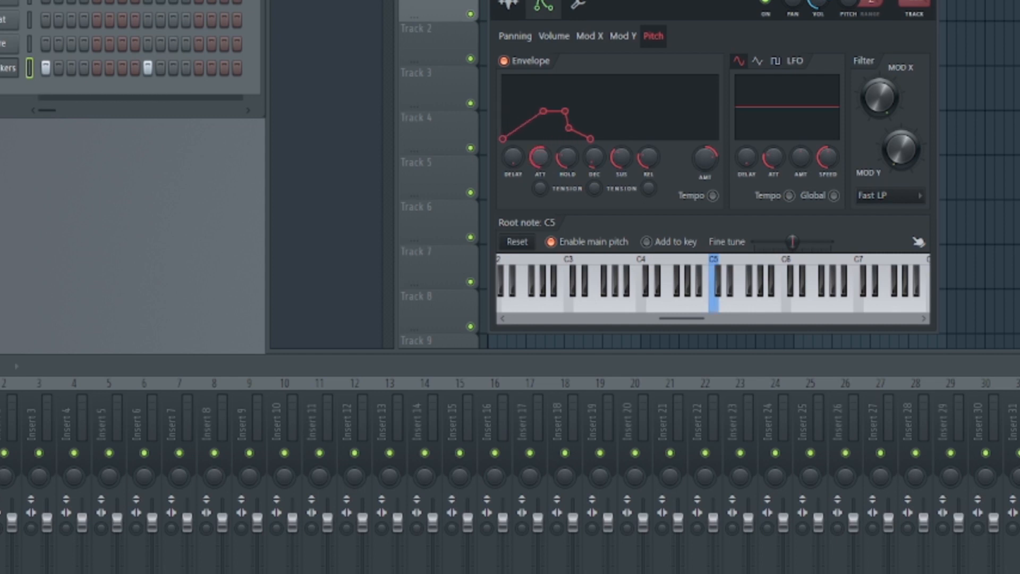
drag(542, 158, 542, 164)
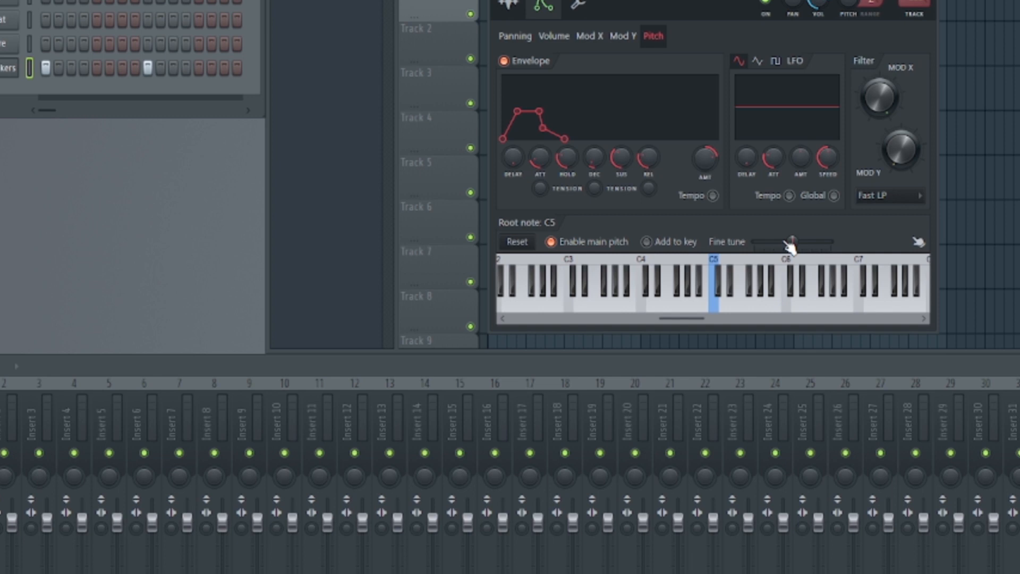
- Return to the clap's sample settings and show the precomputed effects page with boost, reverb and stereo delay
click(507, 5)
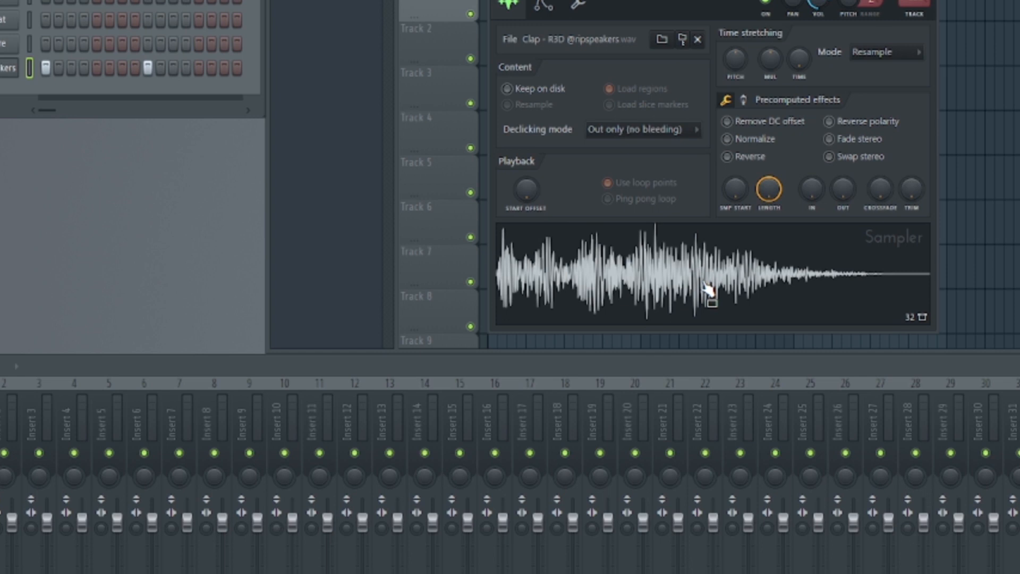
click(543, 6)
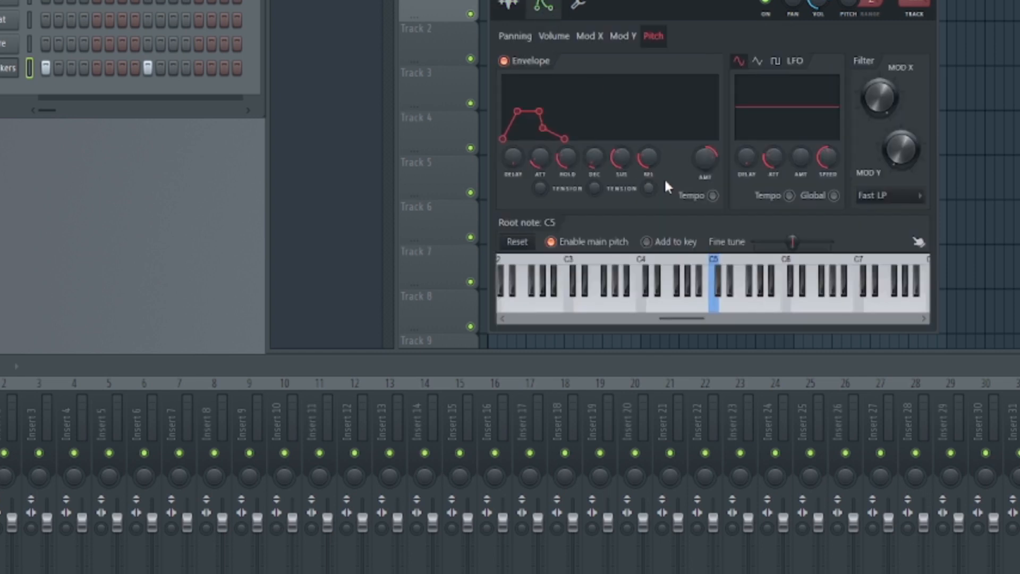
click(508, 5)
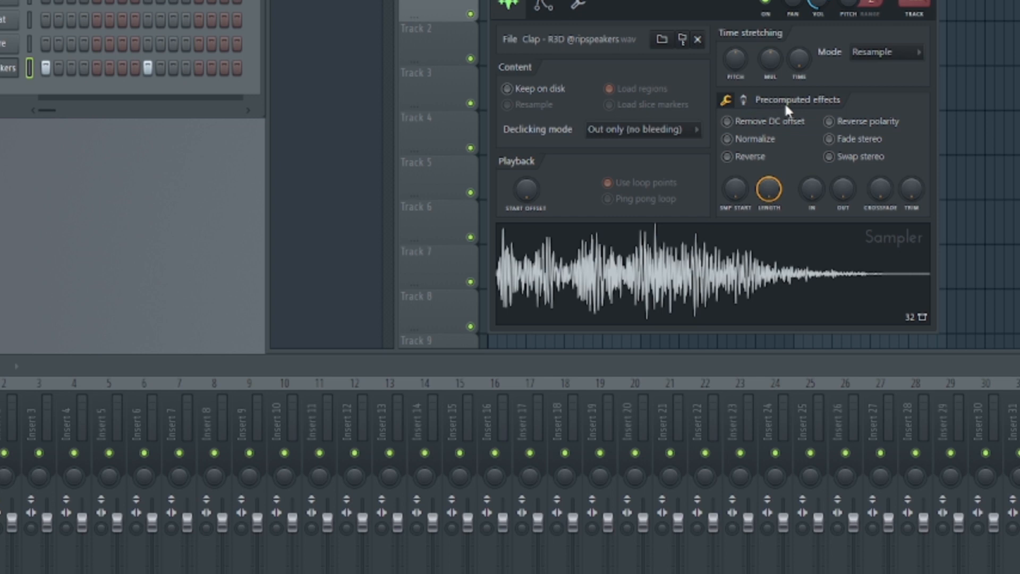
click(743, 100)
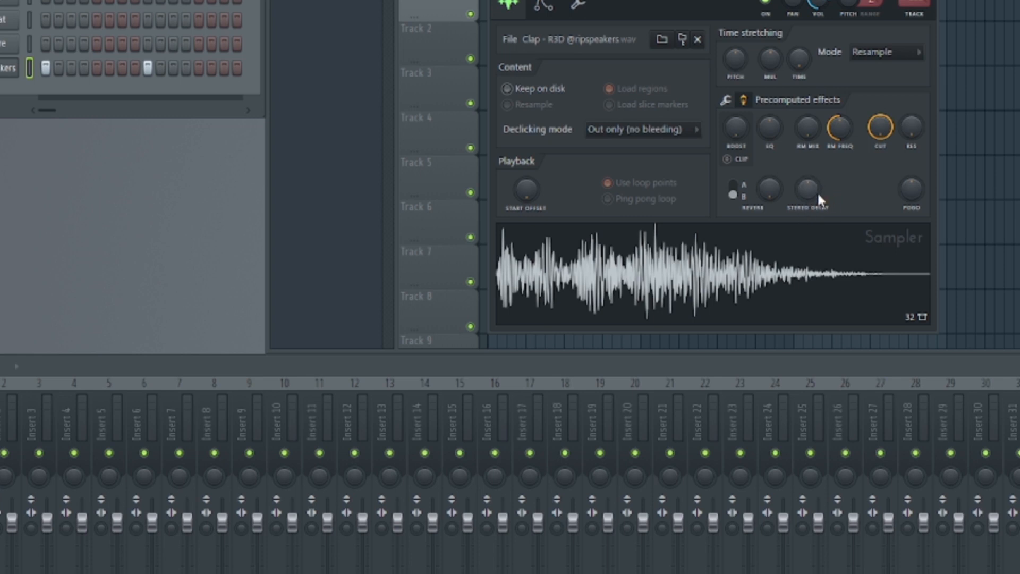
- Try a slight and a stronger stereo delay on the clap, resetting it after each attempt
drag(811, 186, 811, 181)
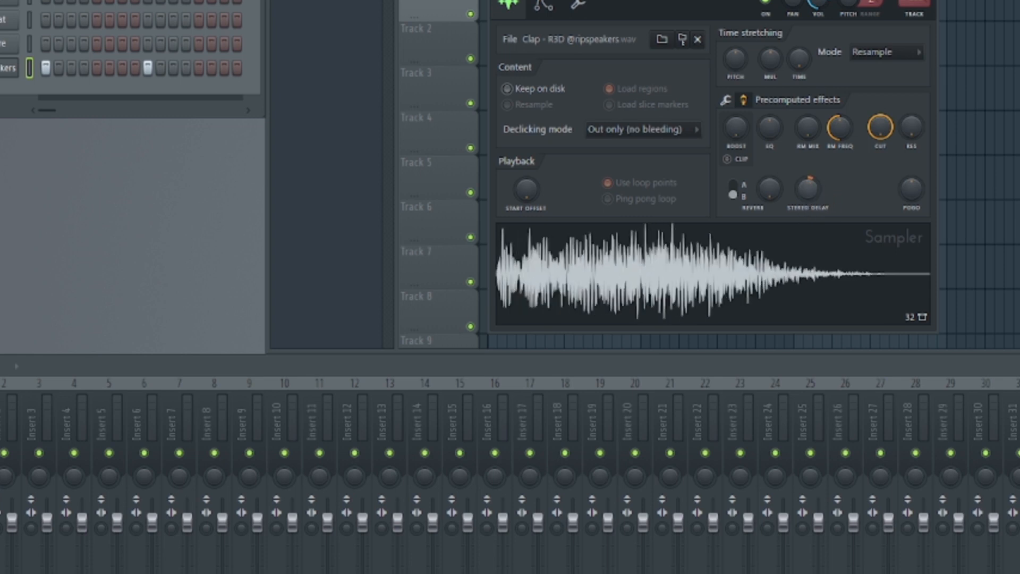
right_click(807, 188)
click(824, 198)
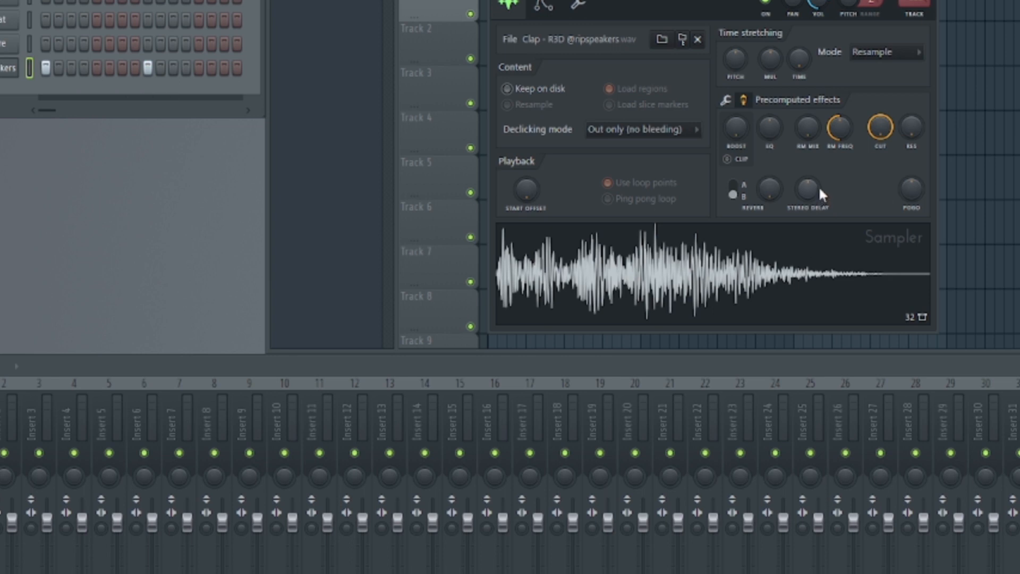
drag(811, 191, 811, 178)
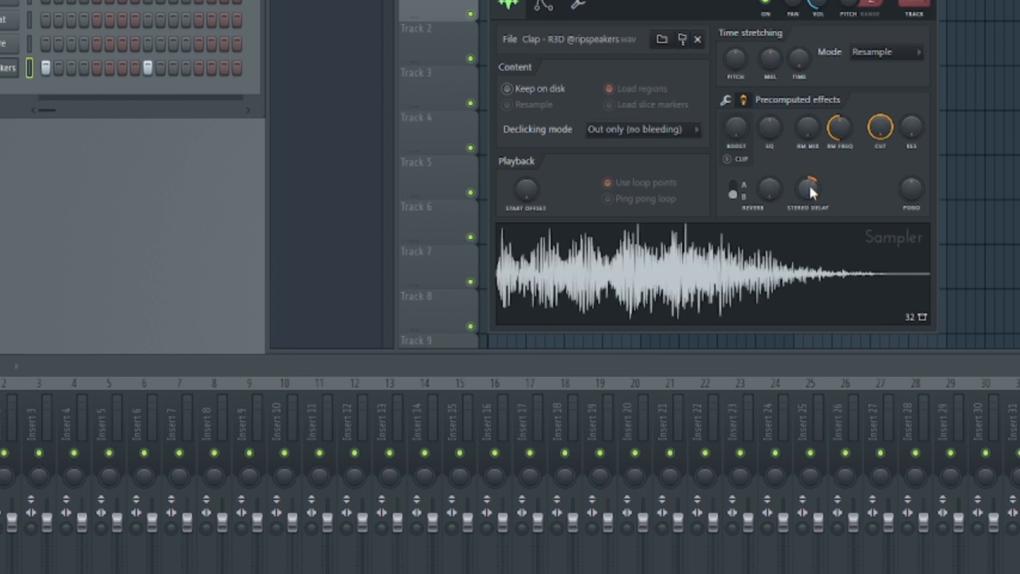
right_click(809, 183)
click(820, 196)
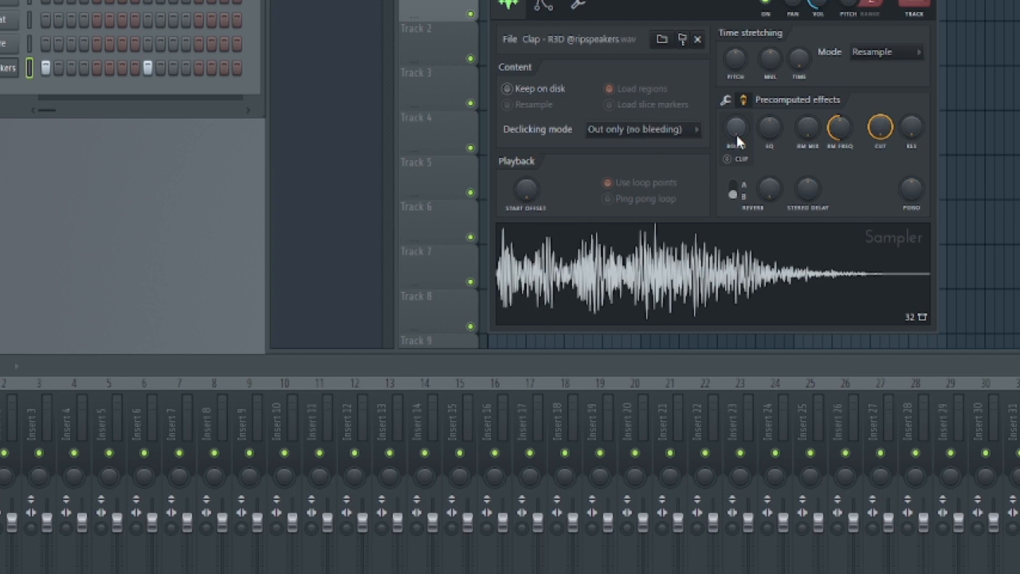
- Try a small boost on the clap sample, reset it and apply a stronger boost
drag(735, 133, 734, 129)
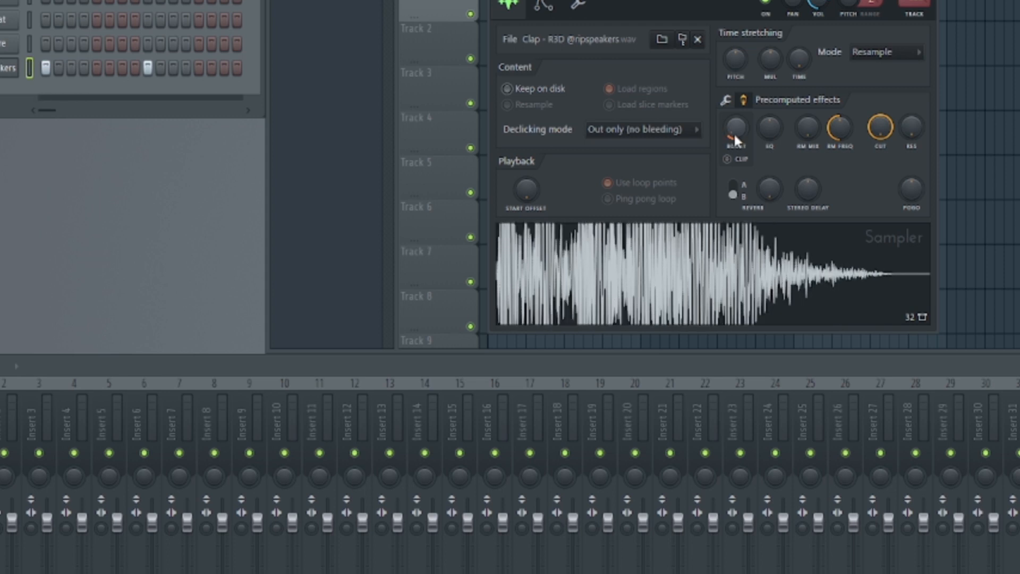
right_click(734, 132)
click(747, 139)
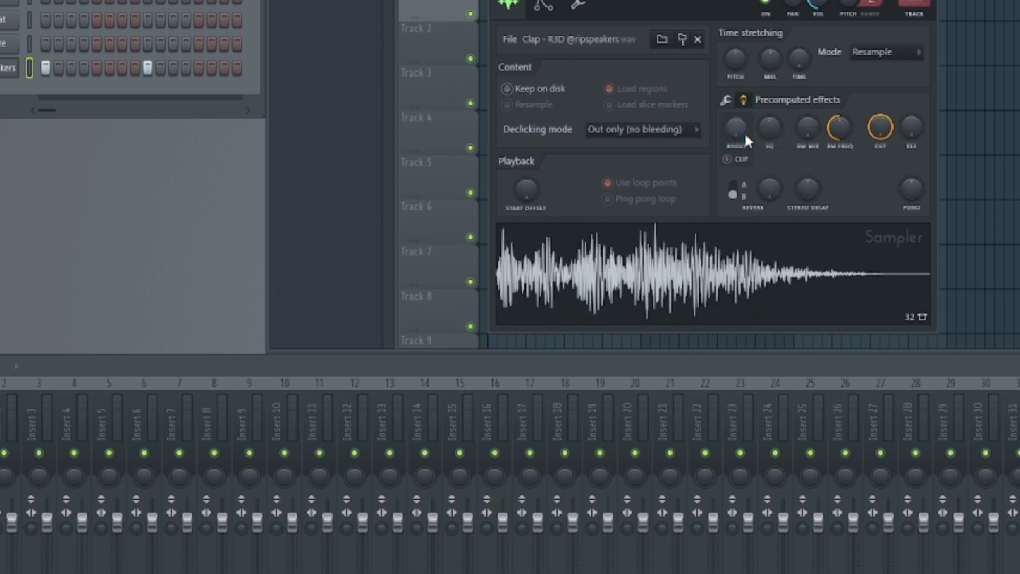
drag(744, 131, 741, 128)
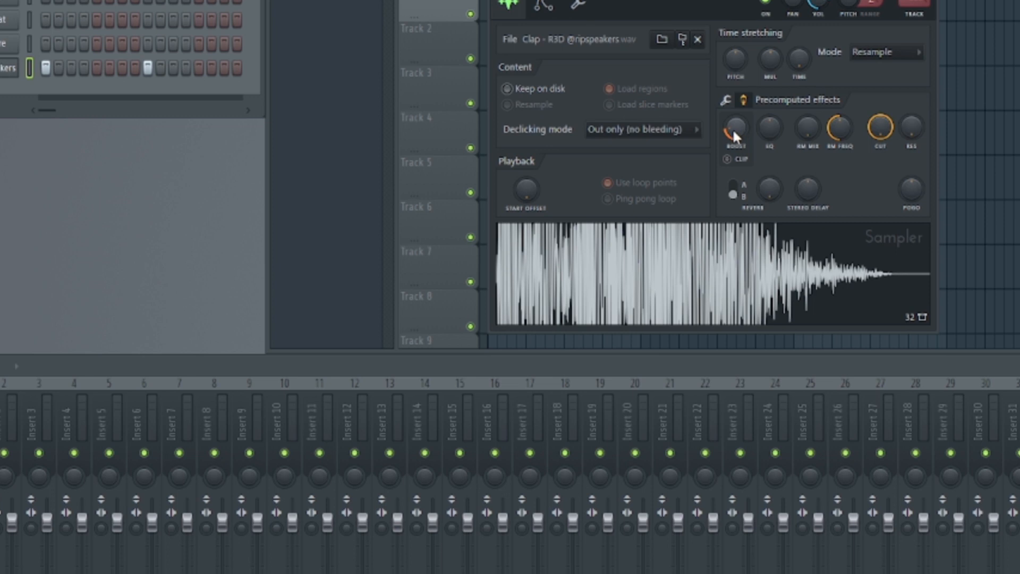
- Try the boost's Clip option on and off on the clap sample and play the pattern to compare
click(740, 161)
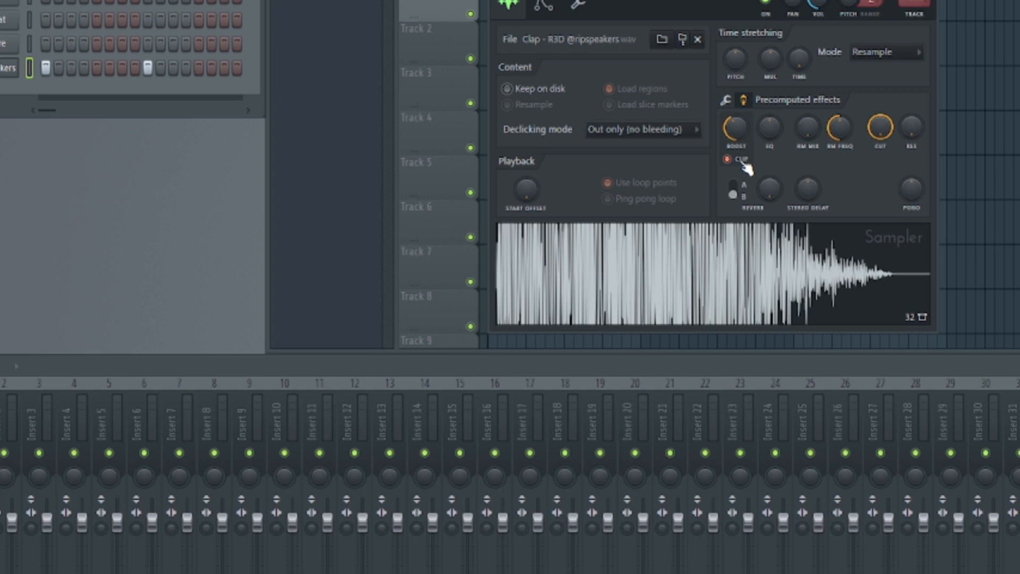
click(744, 164)
click(744, 164)
click(745, 163)
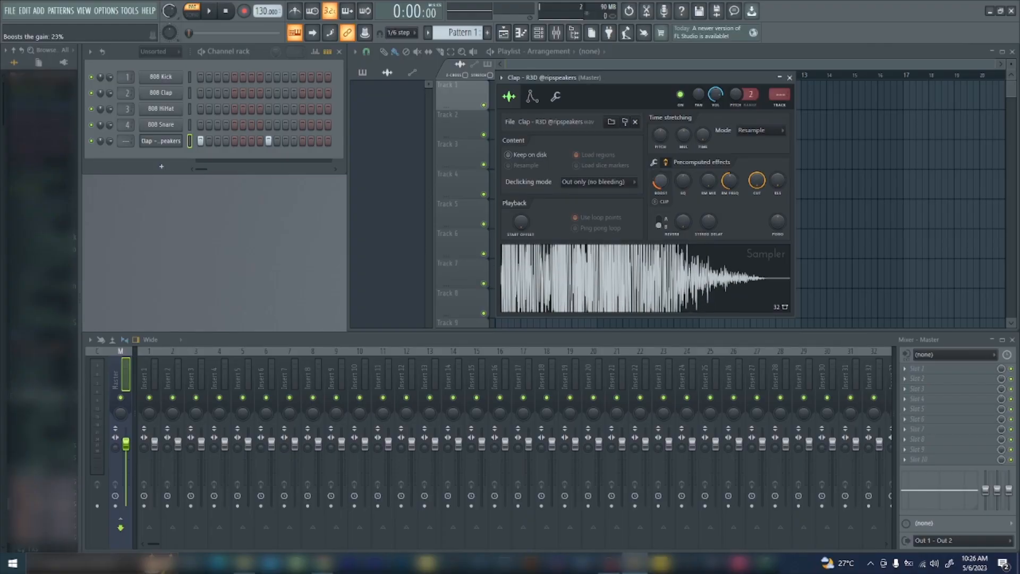
click(656, 204)
key(space)
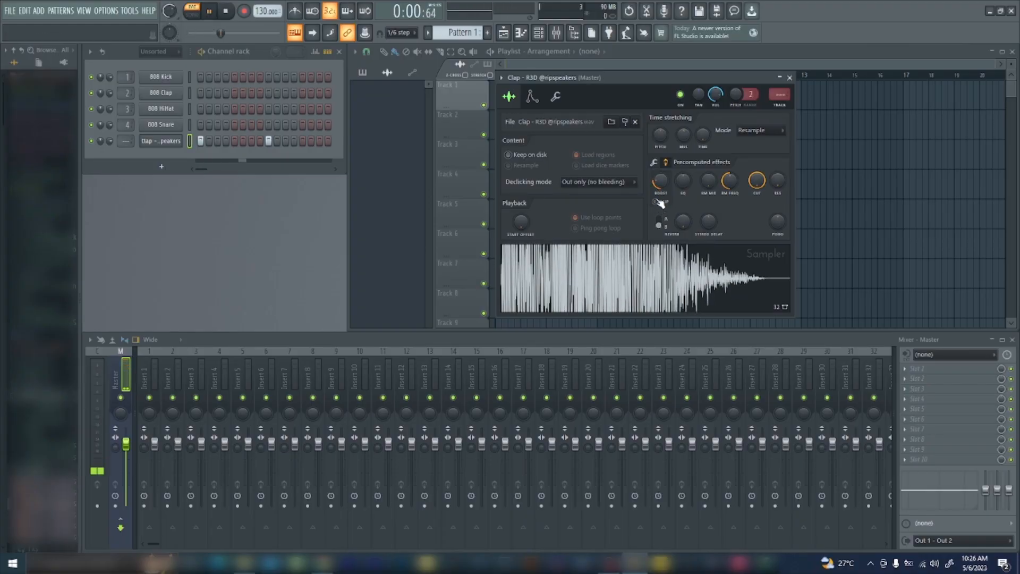
key(space)
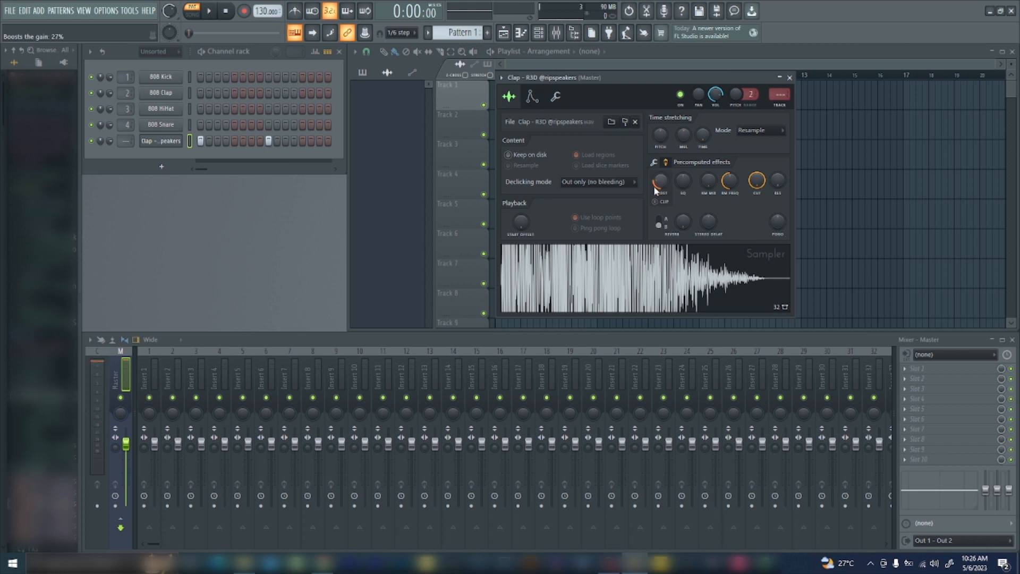
click(661, 202)
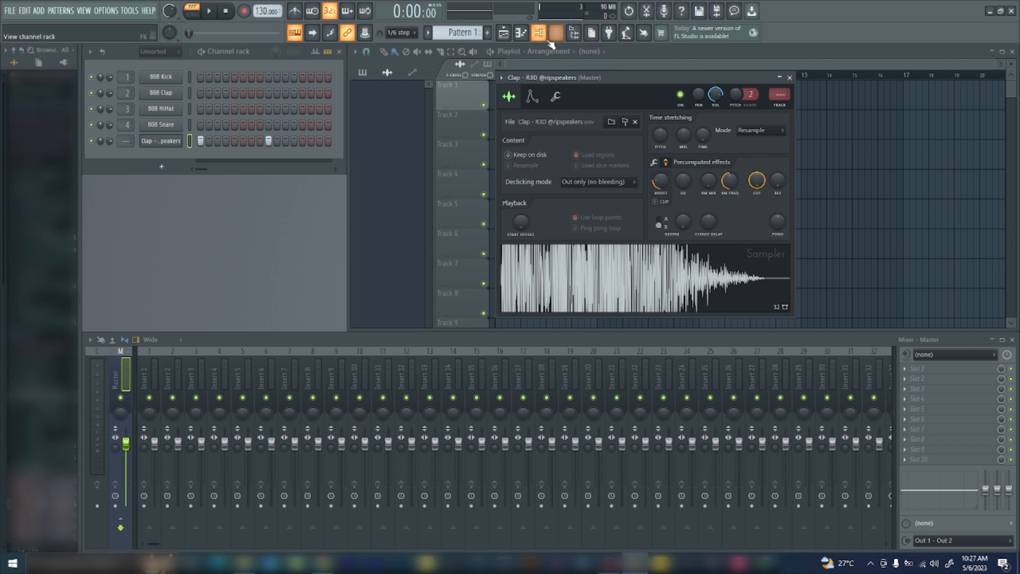
- With the browser hidden, reset the clap's boost to zero and clear its two active steps in the channel rack
click(575, 34)
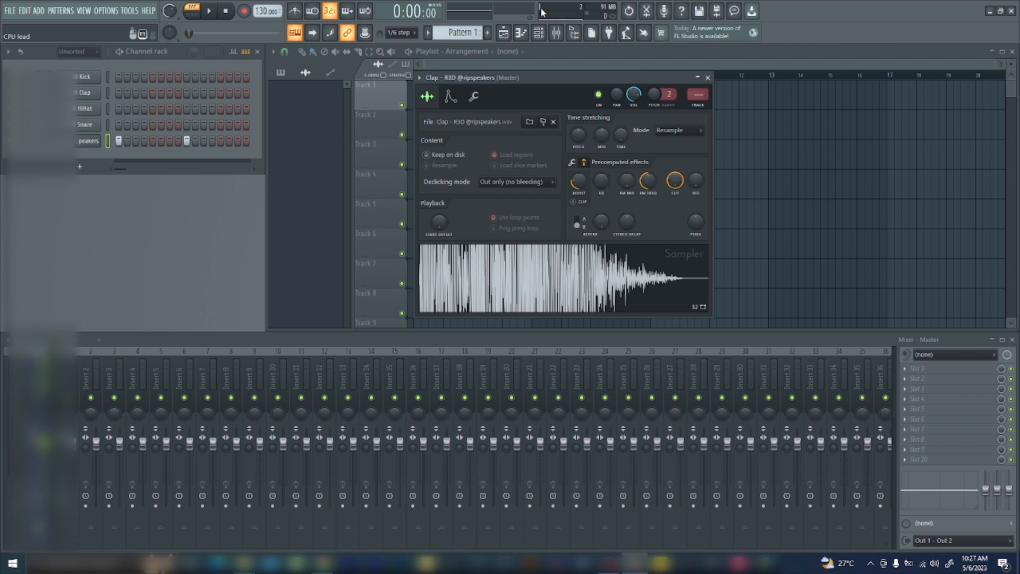
drag(579, 183, 580, 214)
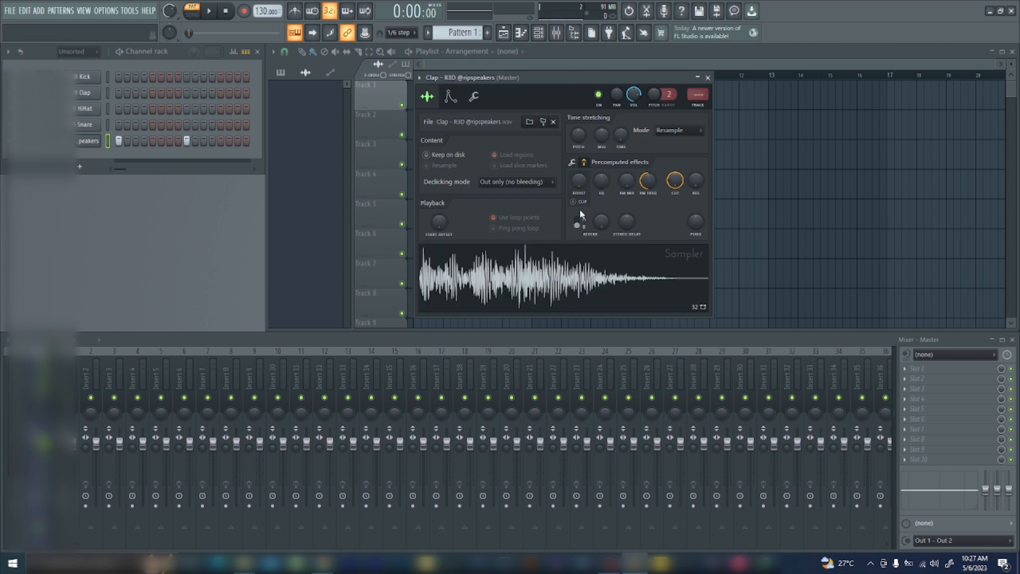
right_click(187, 142)
right_click(119, 141)
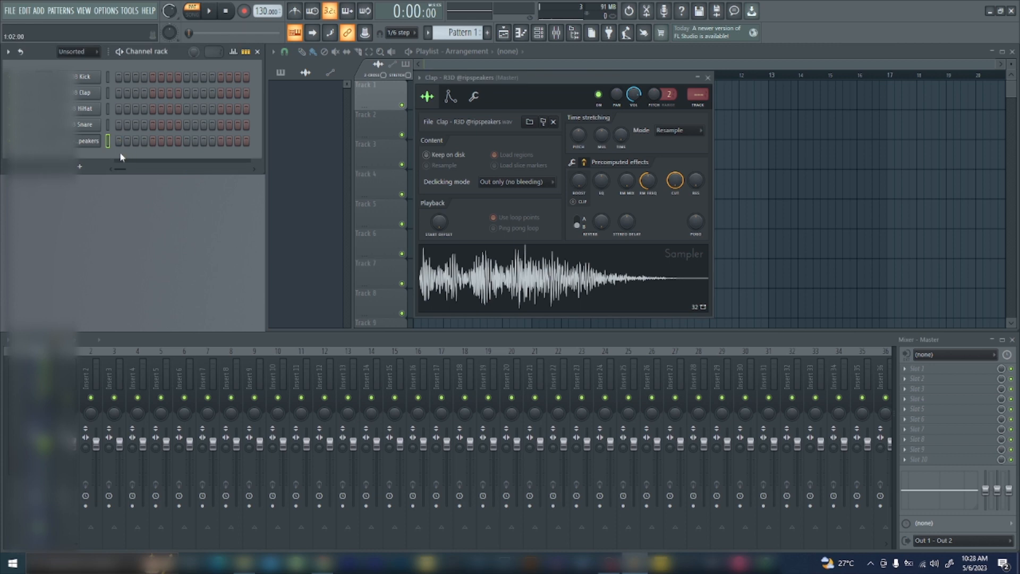
- Insert a FLEX instrument channel above the clap sample and open its piano roll
right_click(96, 142)
mouse_move(148, 223)
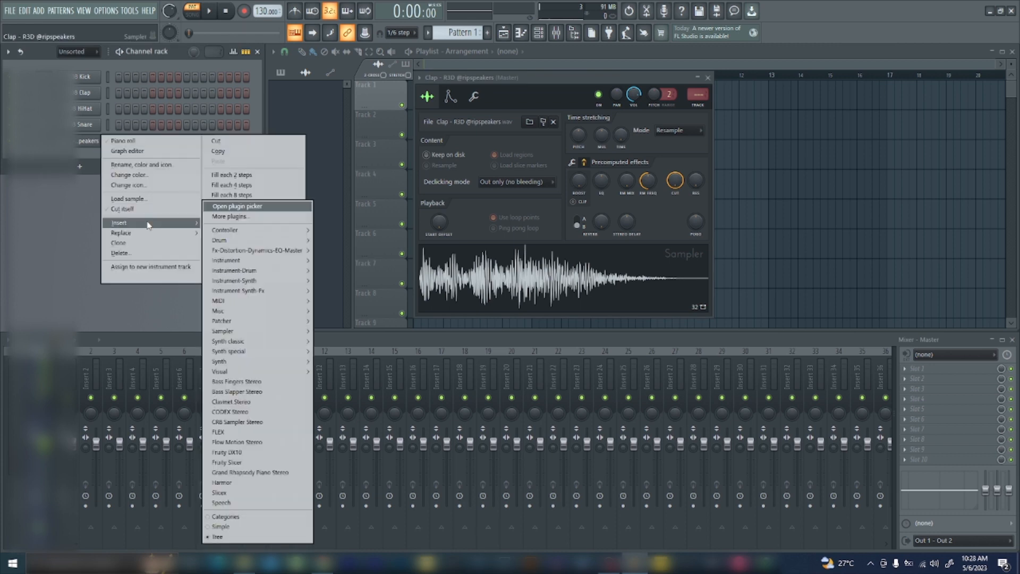
click(241, 432)
drag(178, 135, 613, 143)
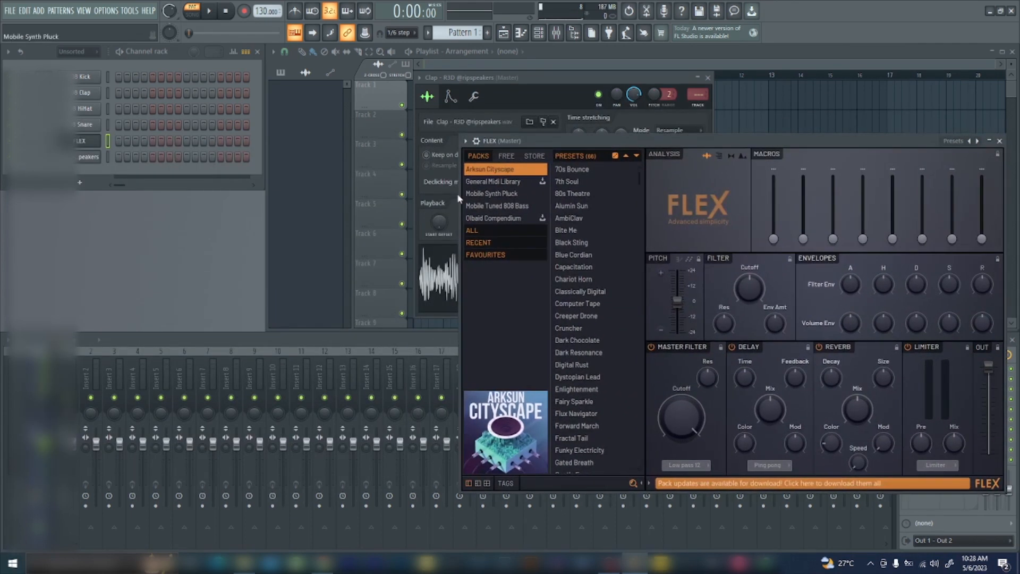
right_click(97, 140)
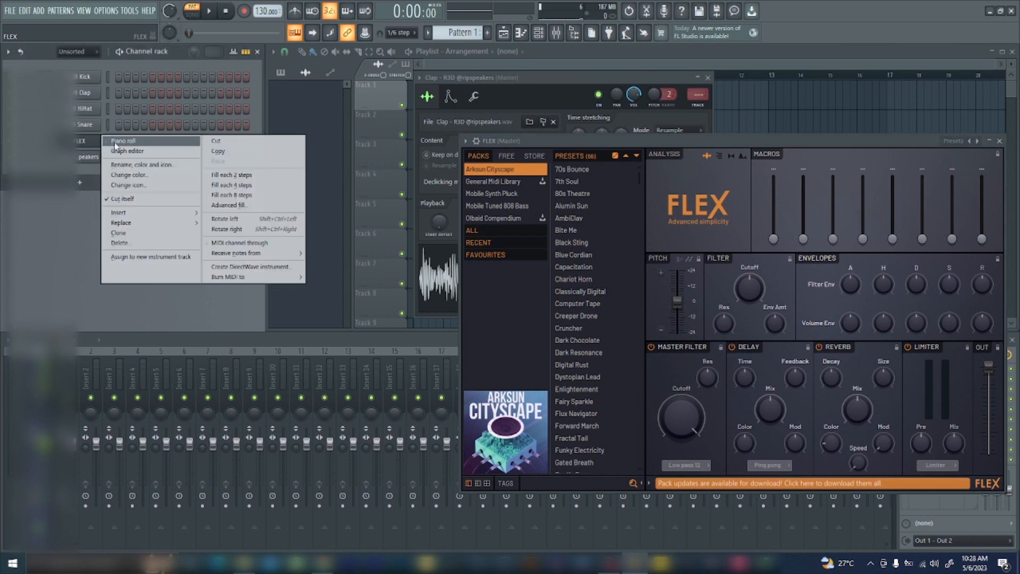
click(144, 140)
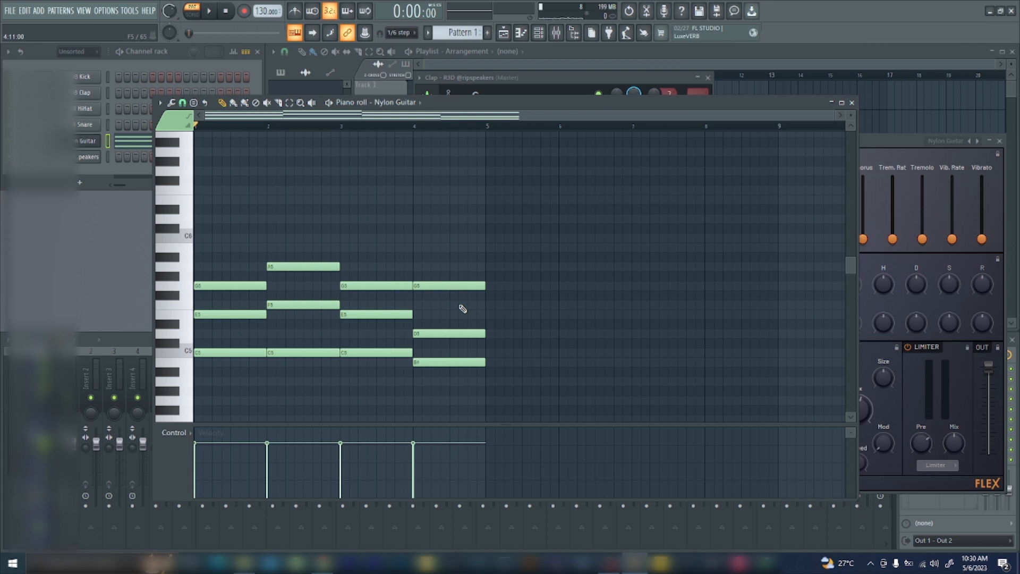
- Play the Nylon Guitar chords, first as written and again with the arpeggiator's Arp Riff Machine F - TE pattern
key(space)
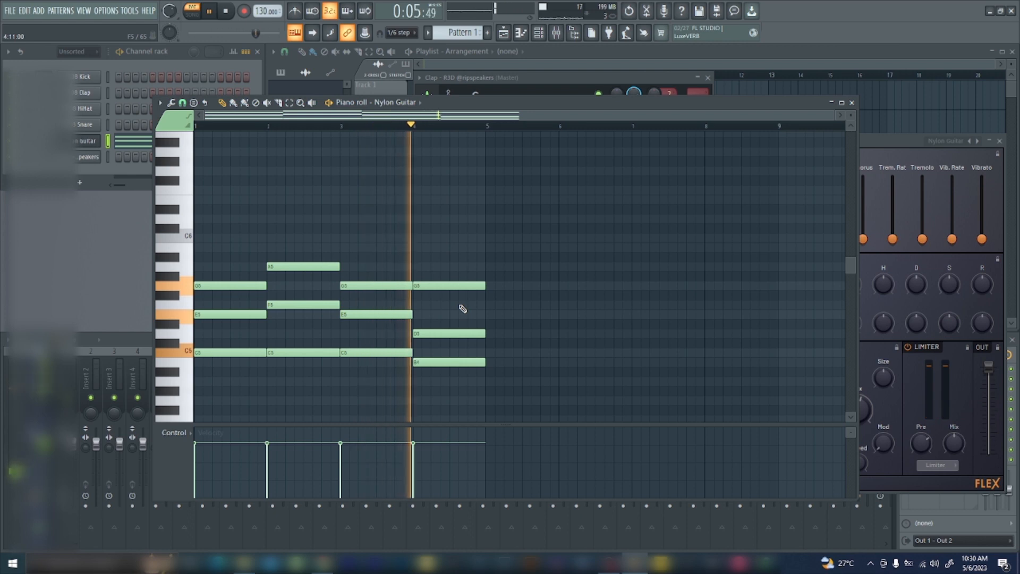
key(space)
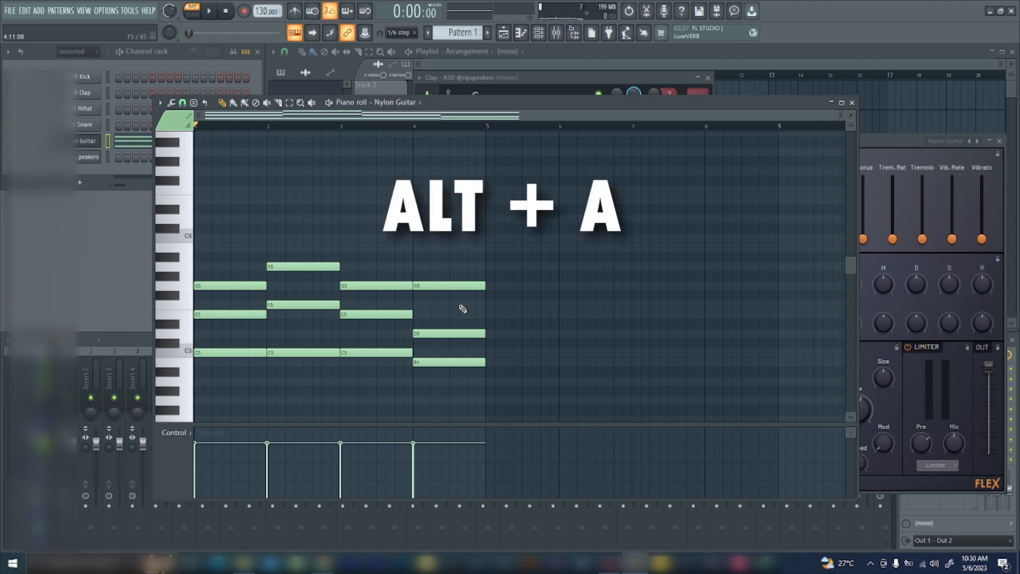
key(alt+a)
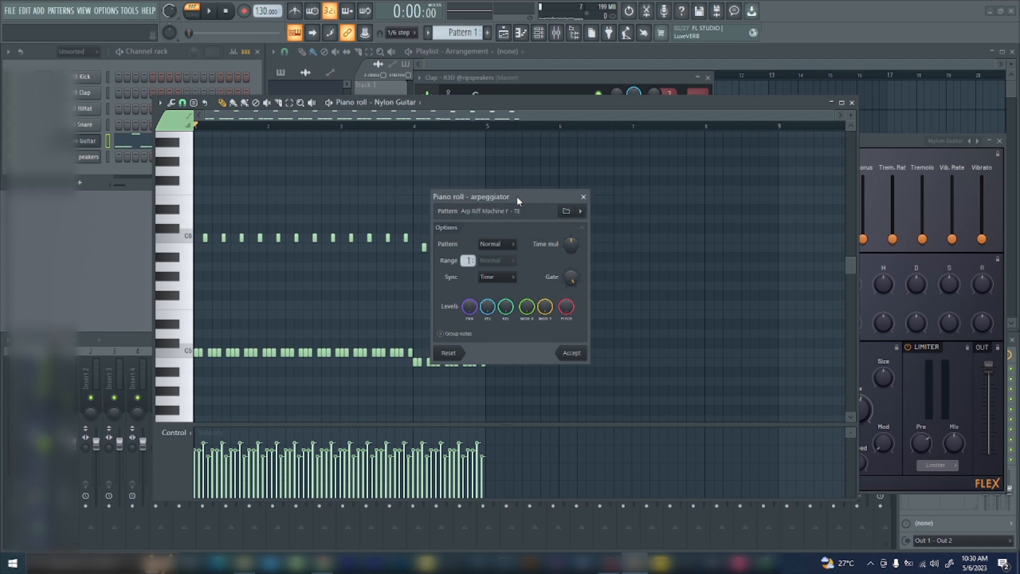
drag(517, 196, 672, 194)
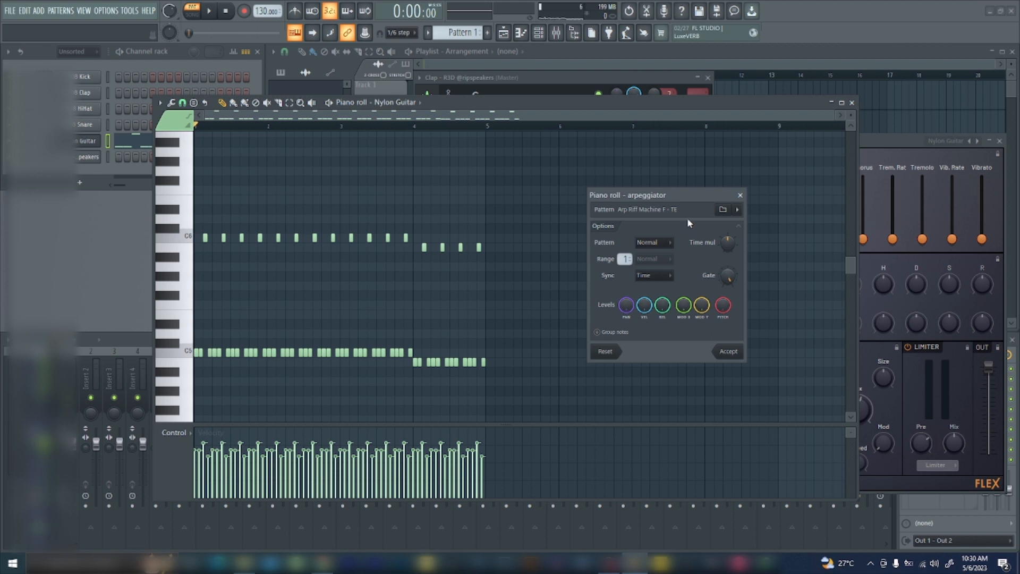
key(space)
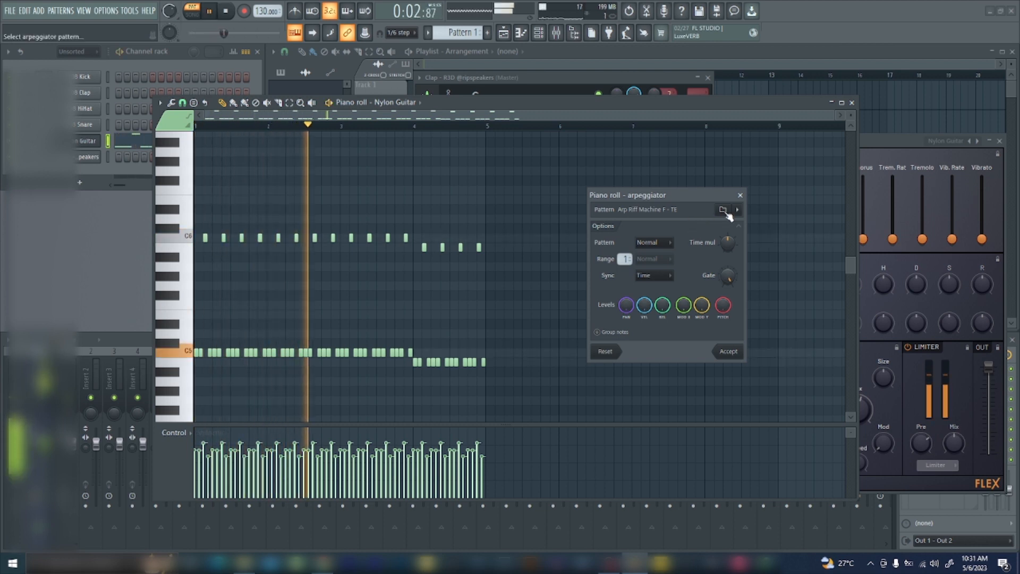
key(space)
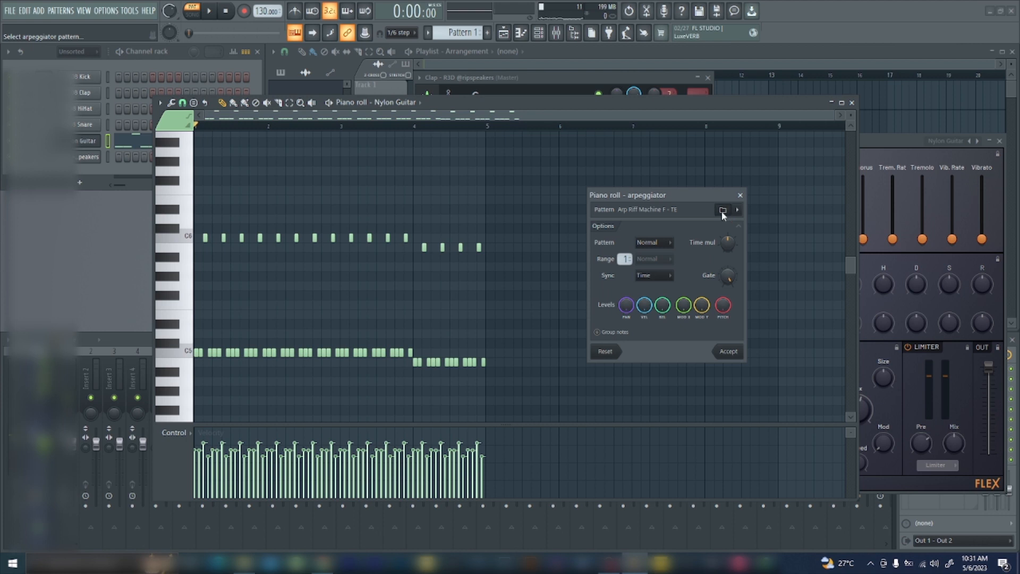
- Try the Trance pattern from the Riff machine folder in the arpeggiator and play the guitar notes with it
click(721, 211)
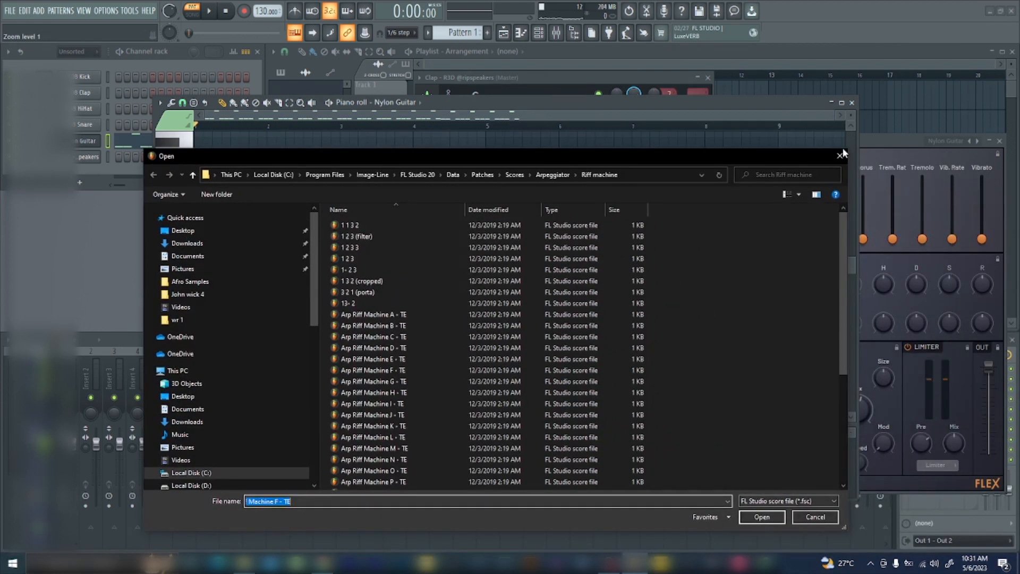
click(841, 154)
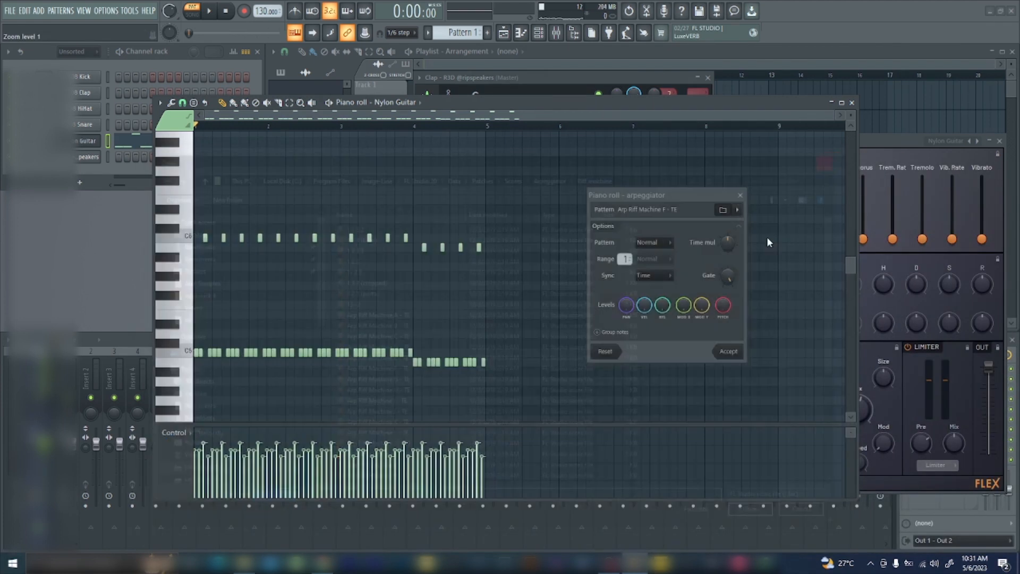
click(723, 210)
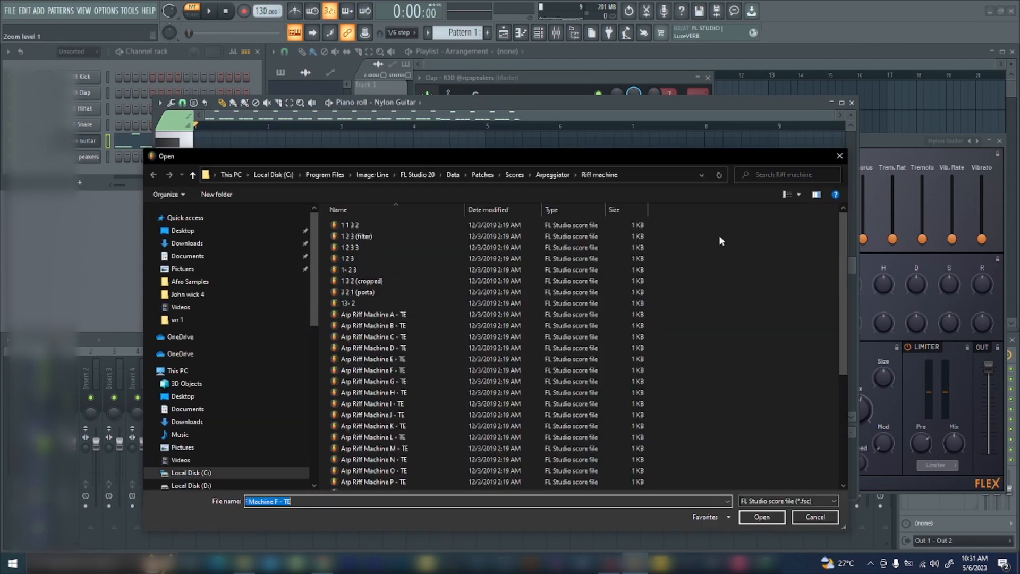
drag(844, 234, 847, 449)
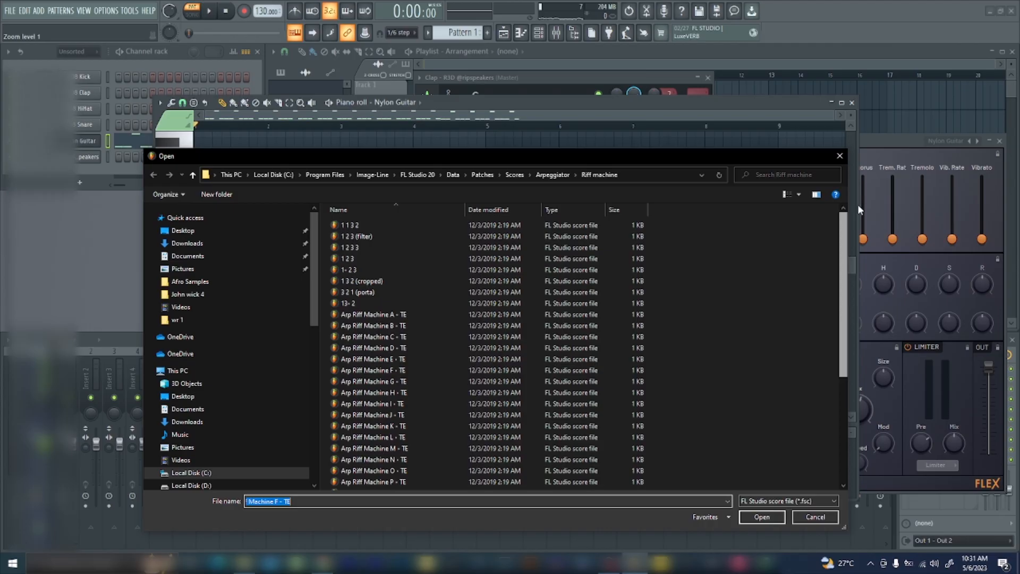
drag(844, 235, 847, 449)
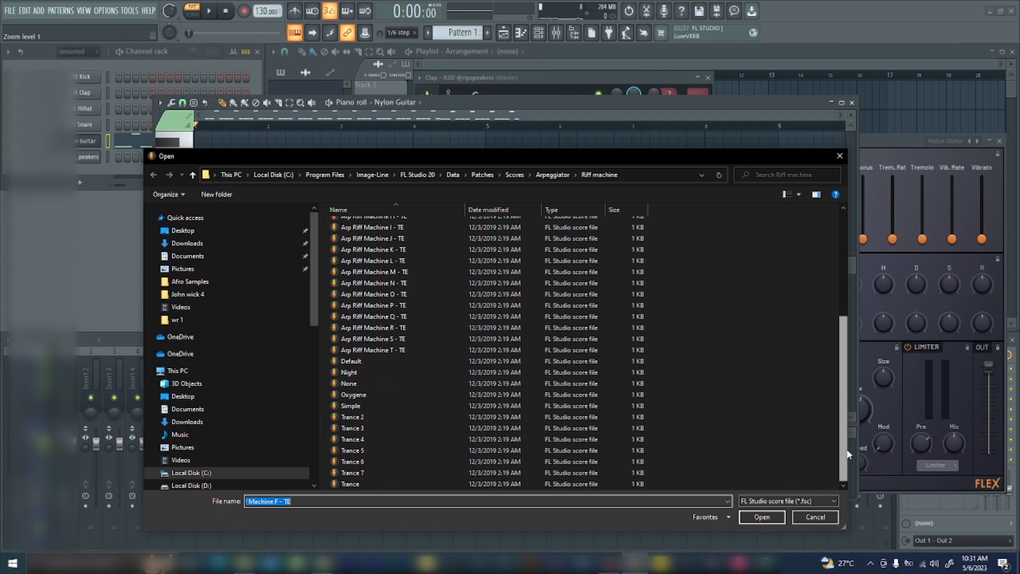
click(358, 484)
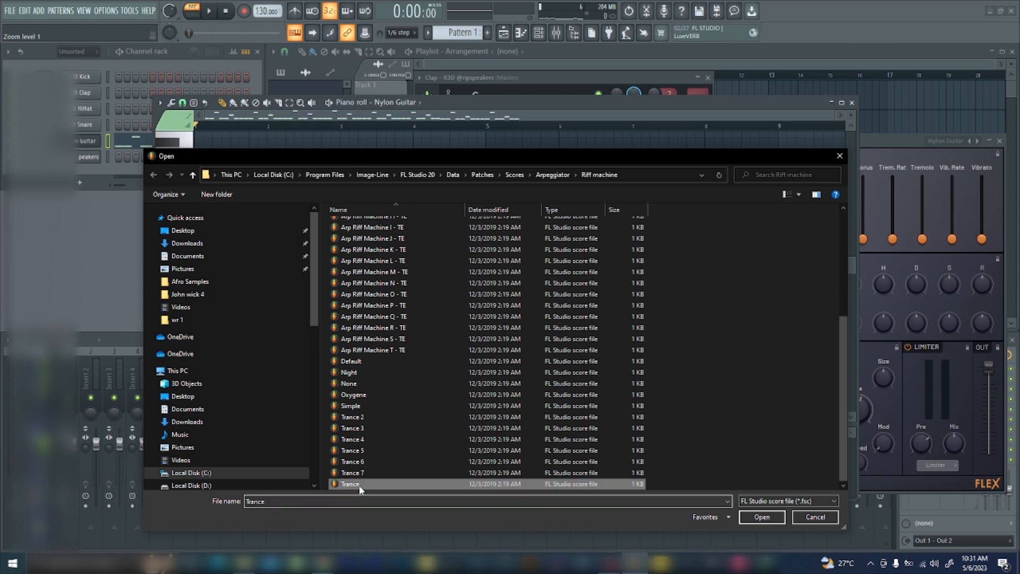
click(761, 518)
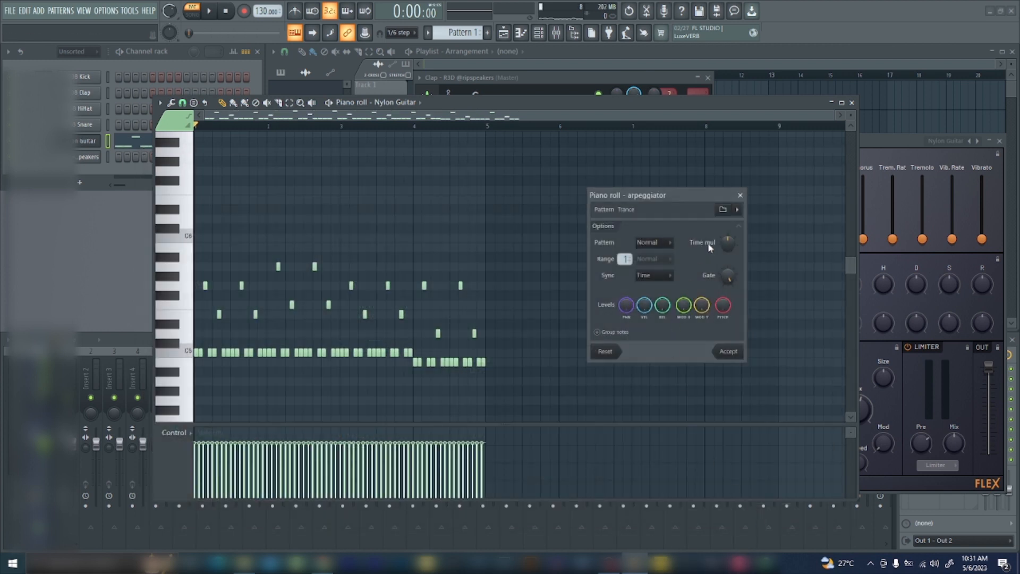
key(space)
- Audition the Trance 7, Trance 6 and Trance 5 arpeggio patterns, and leave the arpeggiator without accepting them
click(720, 209)
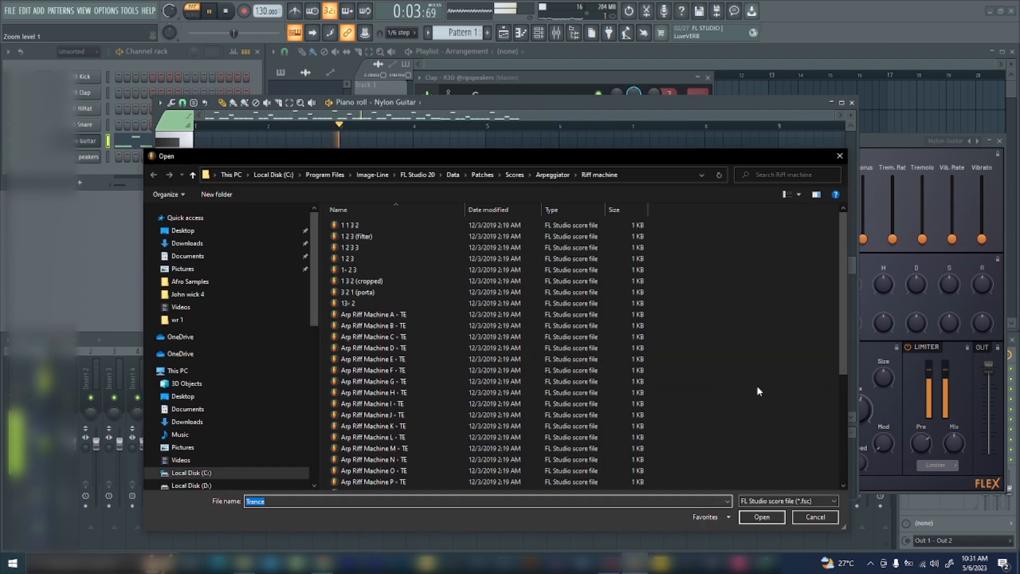
click(837, 482)
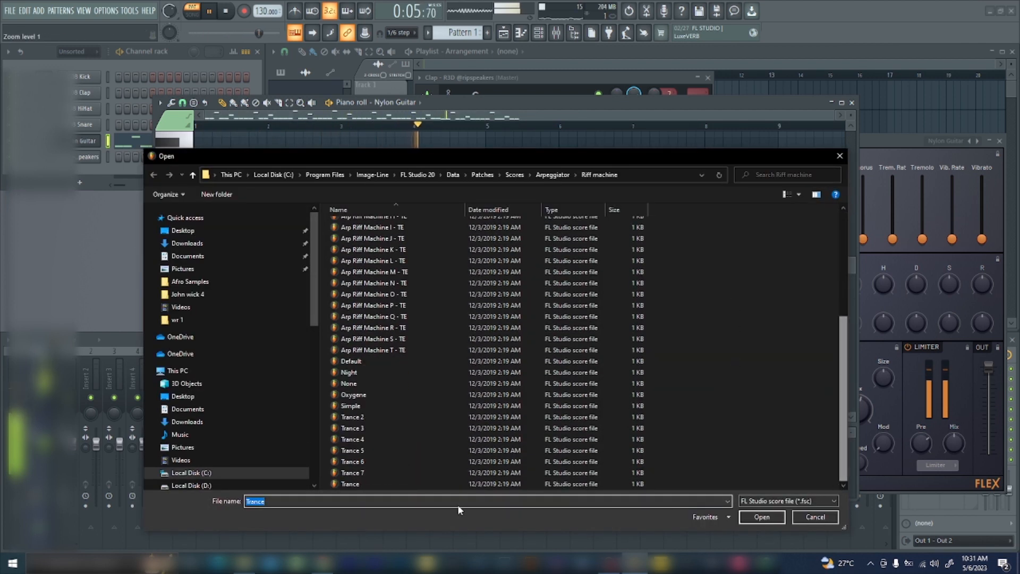
click(356, 472)
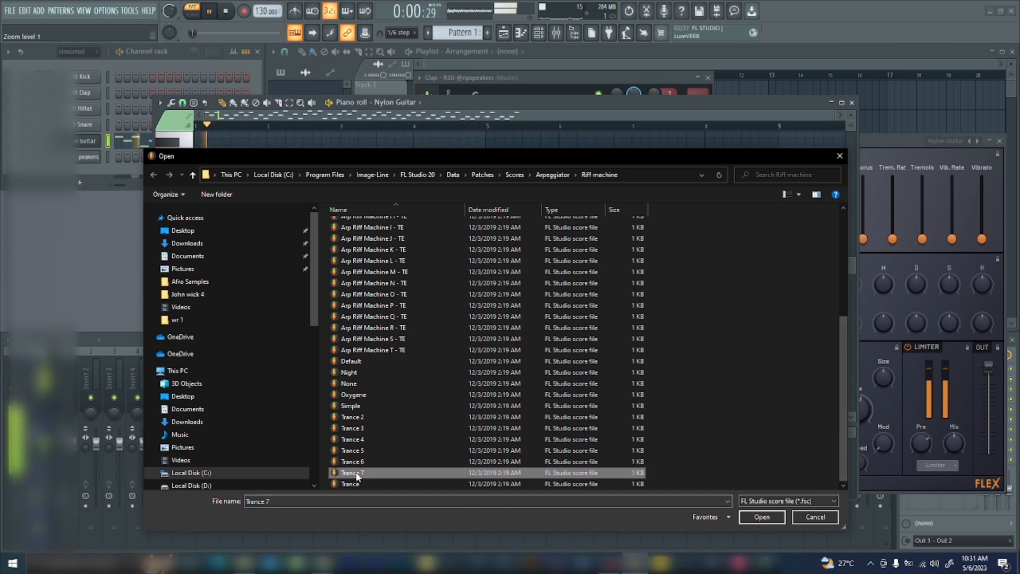
click(368, 461)
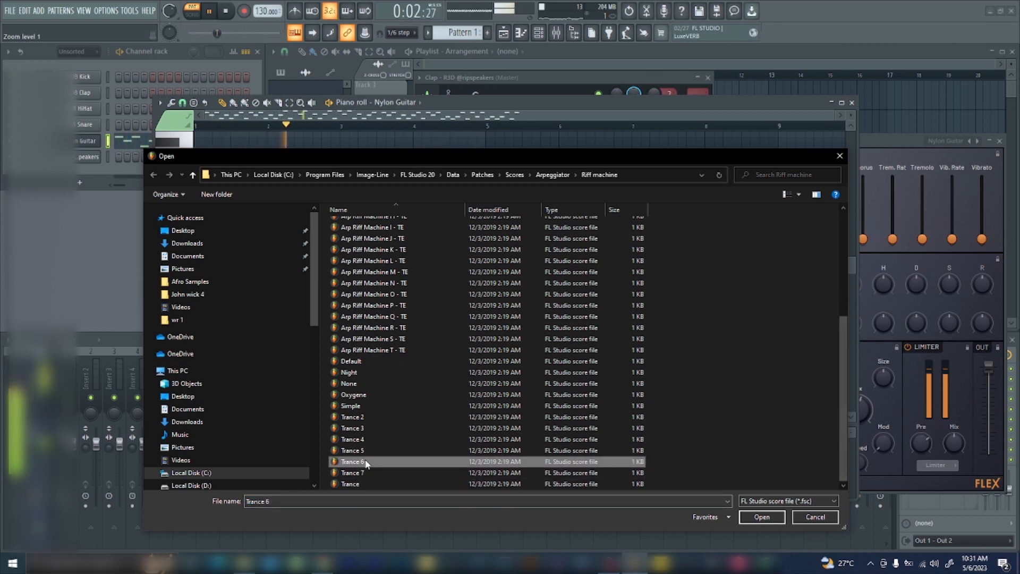
click(362, 451)
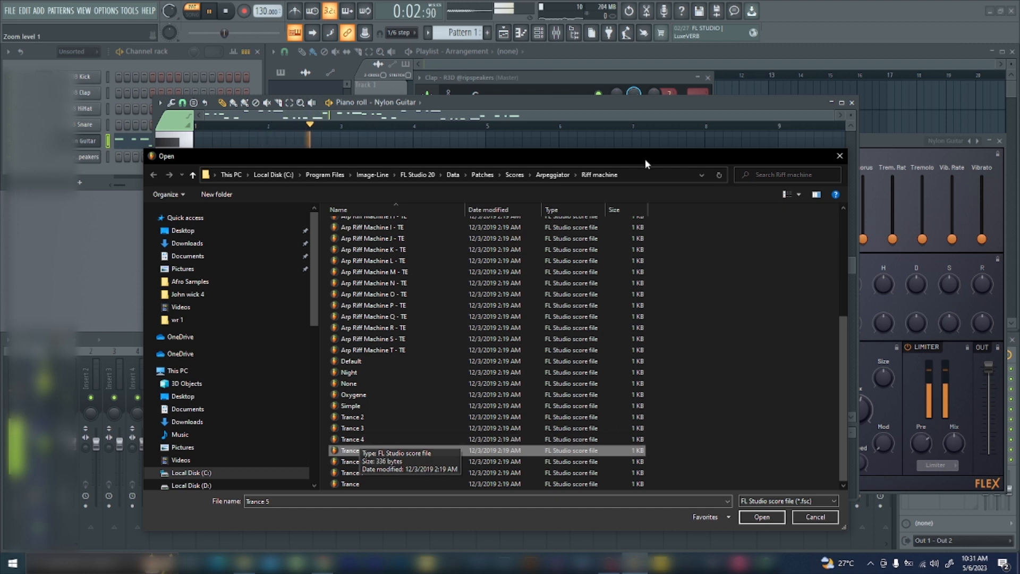
click(769, 517)
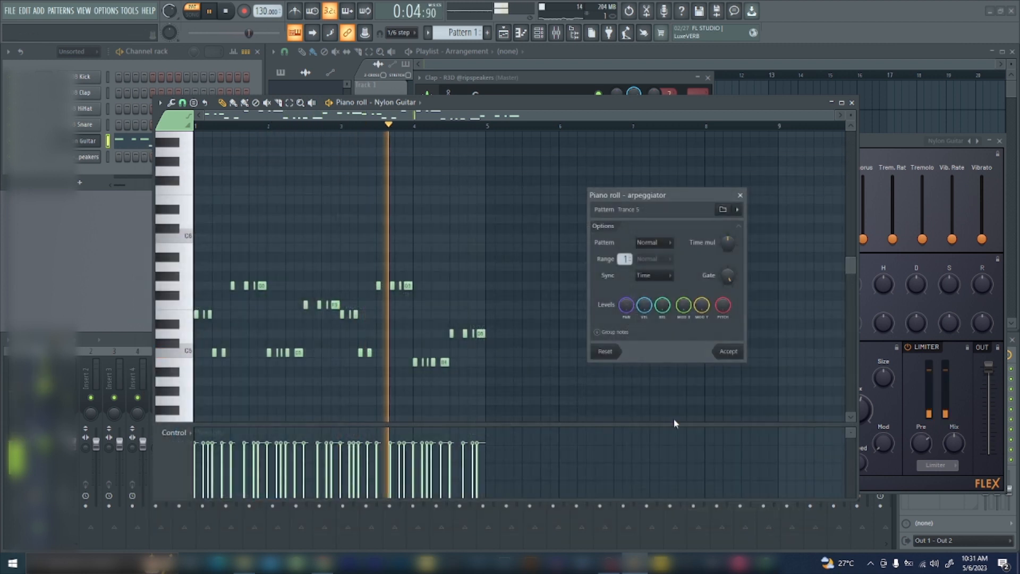
click(744, 198)
key(space)
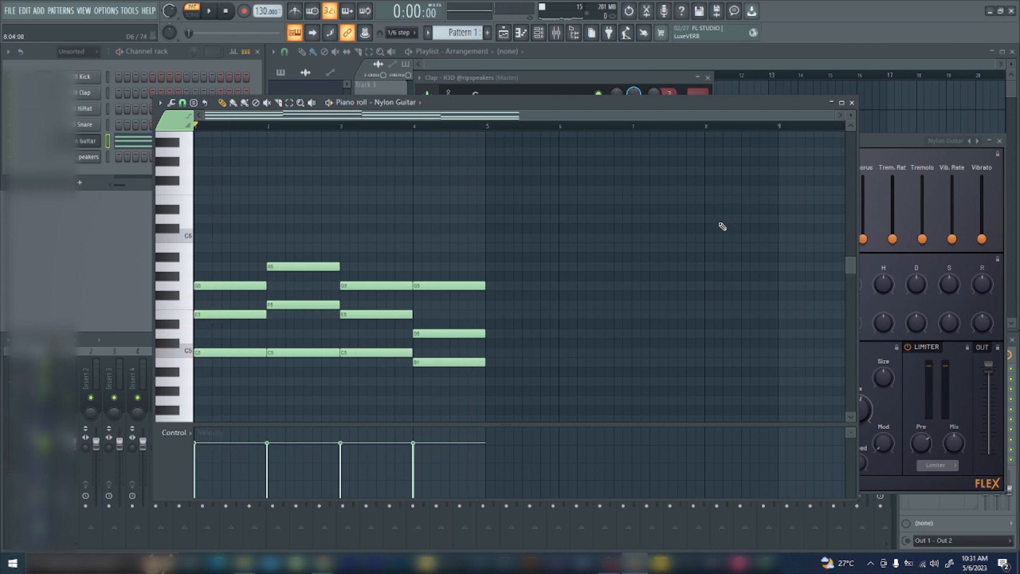
- Copy all the Nylon Guitar chords and arpeggiate them with the Trance 5 pattern from the Riff machine folder, accepting the result
key(ctrl+a)
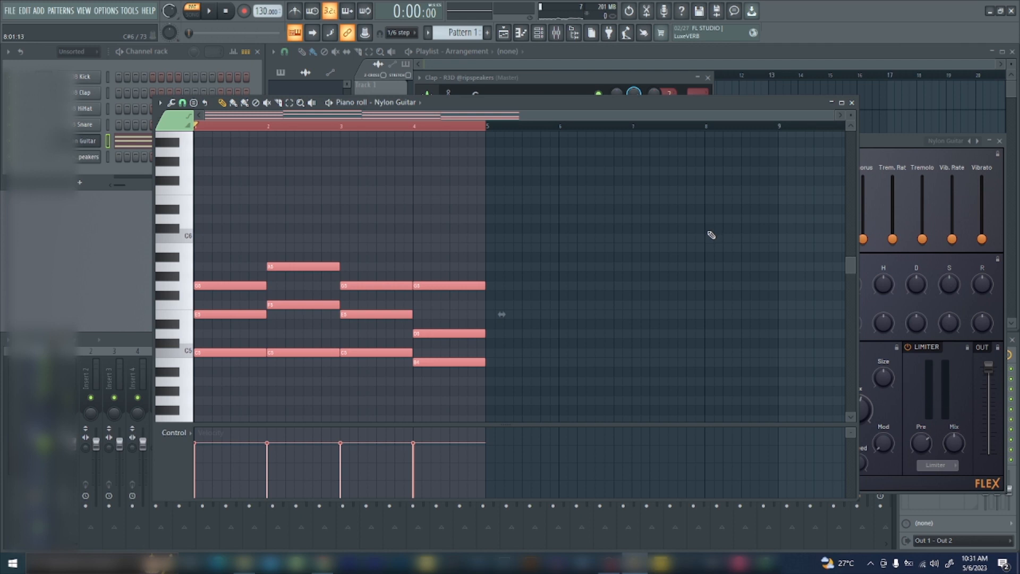
key(alt+a)
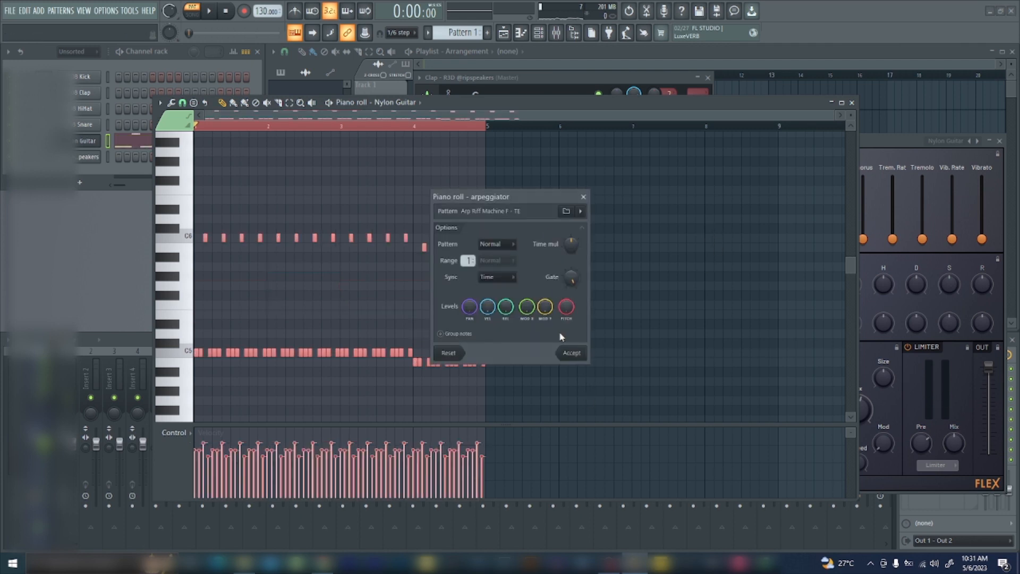
key(space)
click(566, 211)
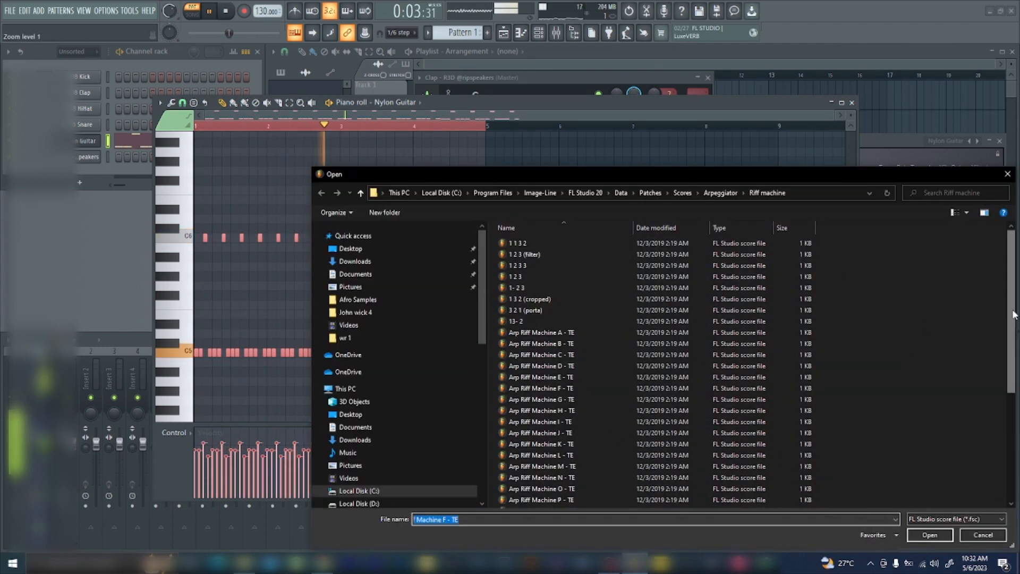
scroll(989, 316, down, 5)
click(531, 470)
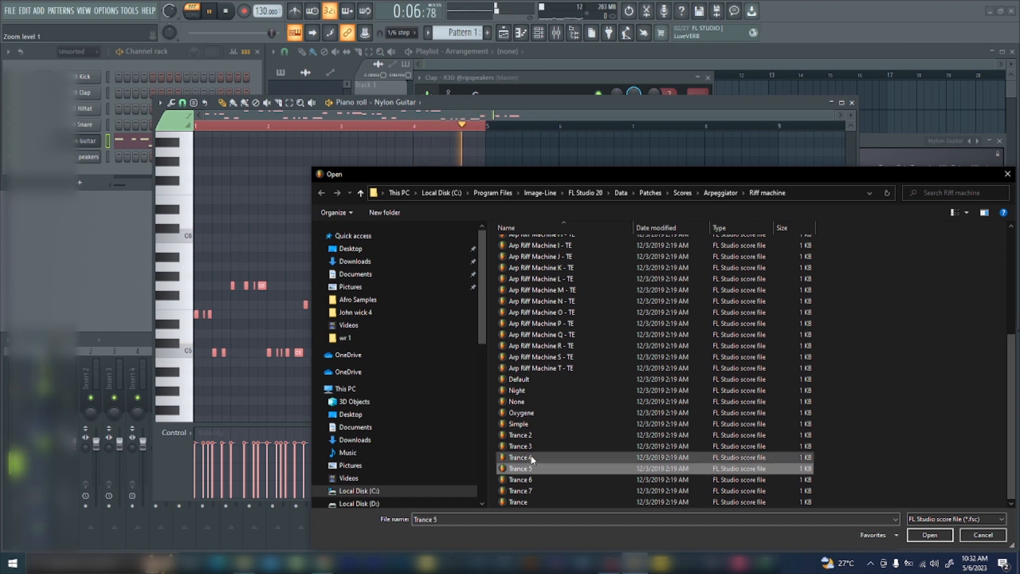
click(929, 534)
click(573, 353)
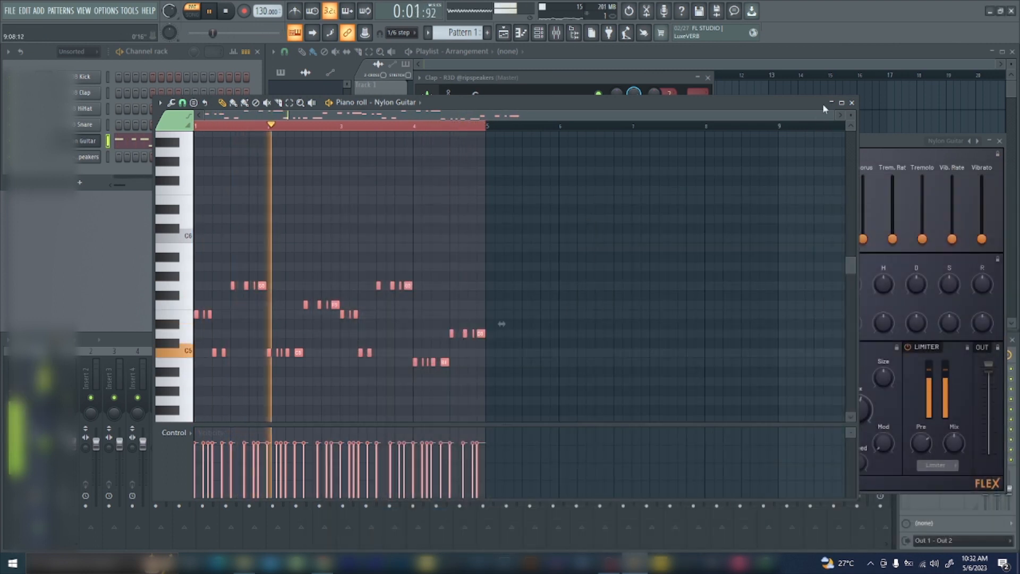
- Paste the original sustained chords back into the piano roll, transpose them down one octave, and play them together with the arpeggio
drag(853, 271, 851, 337)
key(space)
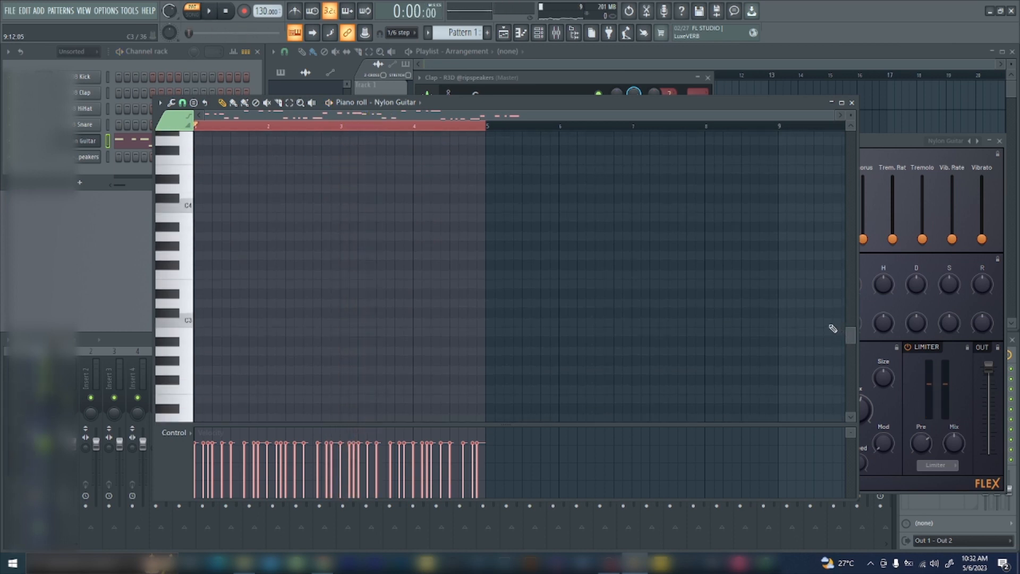
key(ctrl+a)
drag(856, 338, 848, 288)
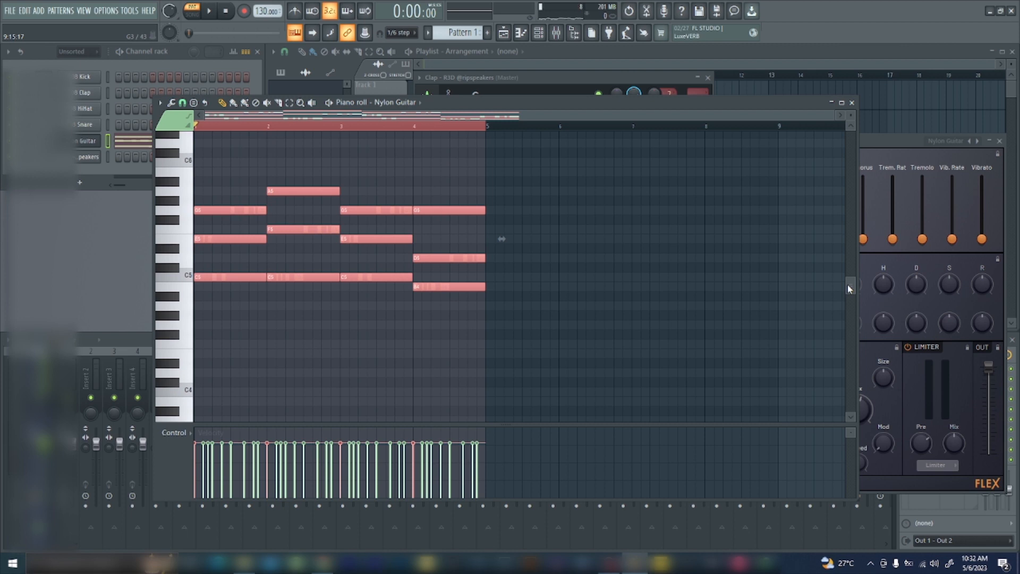
key(ctrl+Down)
key(space)
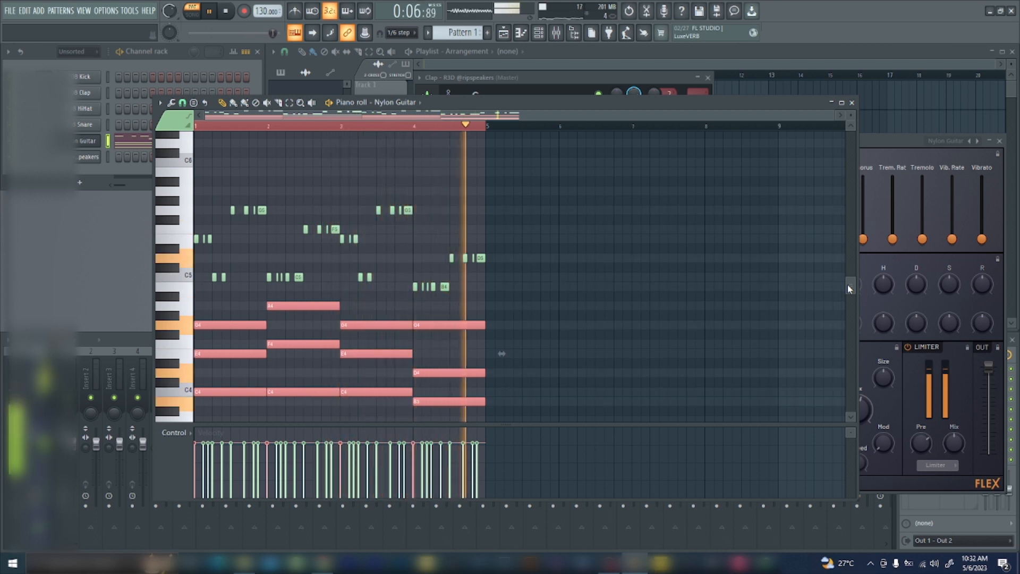
key(space)
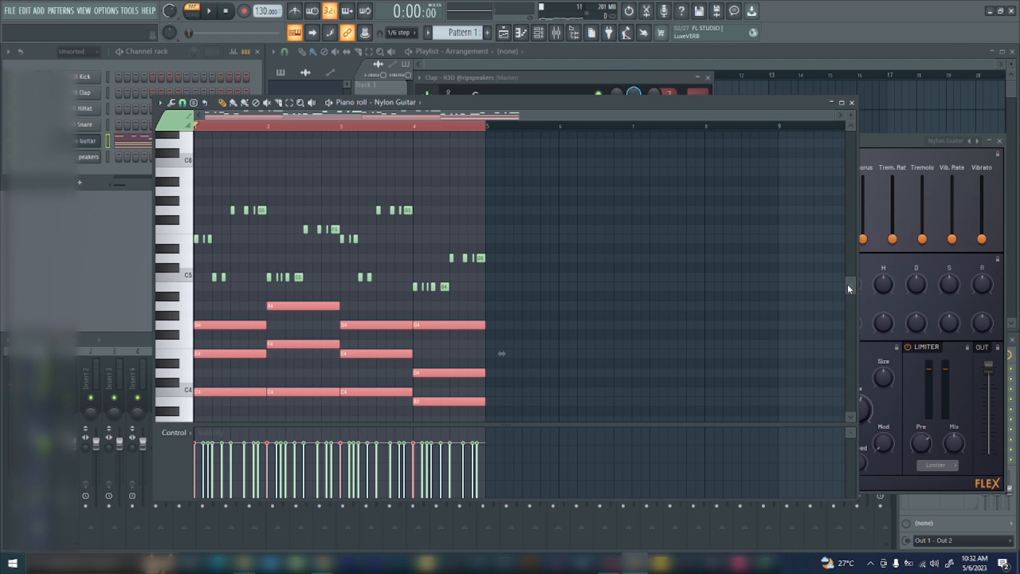